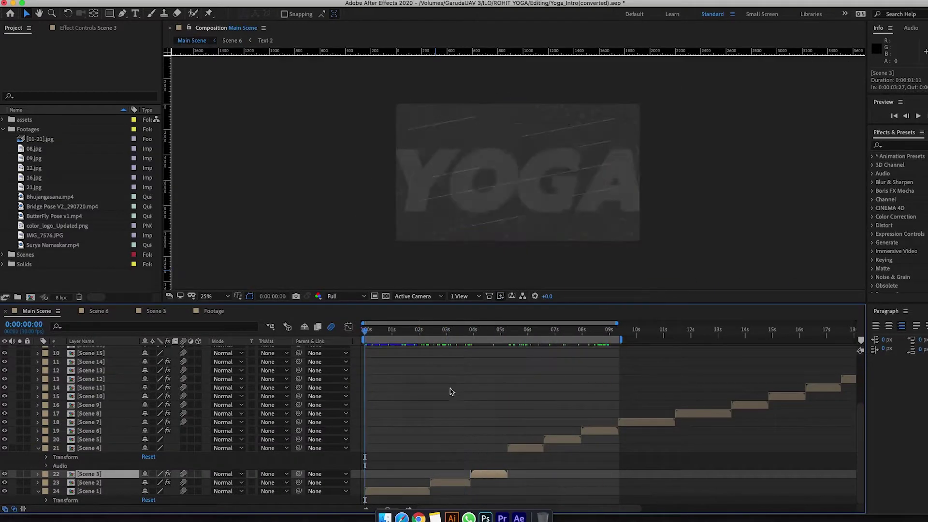
- Preview the intro's closing frames, then bring up Envato Elements' video templates listing
{"action": "key", "text": "space"}
{"action": "left_click", "coordinate": [580, 331]}
{"action": "mouse_move", "coordinate": [577, 331]}
{"action": "left_mouse_down"}
{"action": "mouse_move", "coordinate": [588, 332]}
{"action": "mouse_move", "coordinate": [356, 375]}
{"action": "left_mouse_up"}
{"action": "scroll", "coordinate": [584, 339], "scroll_direction": "up", "scroll_amount": 2}
{"action": "right_click", "coordinate": [26, 320]}
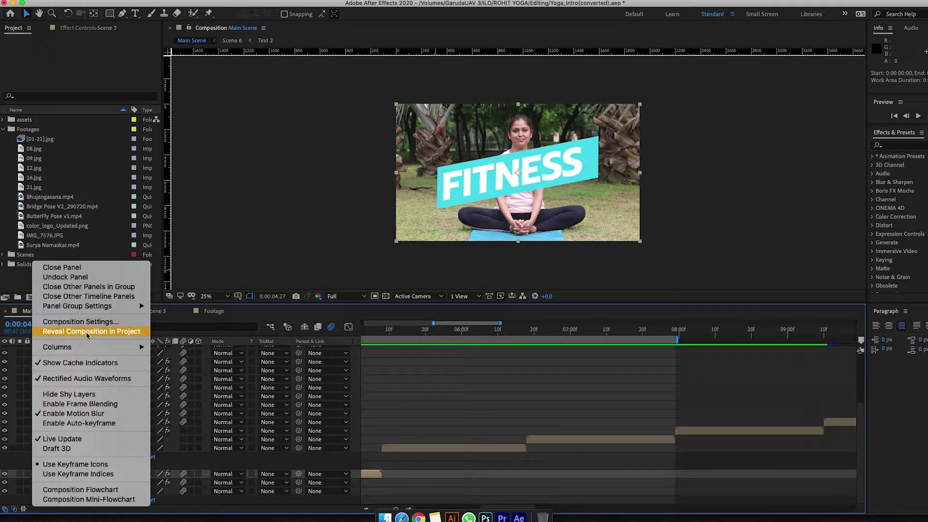
{"action": "left_click", "coordinate": [351, 342]}
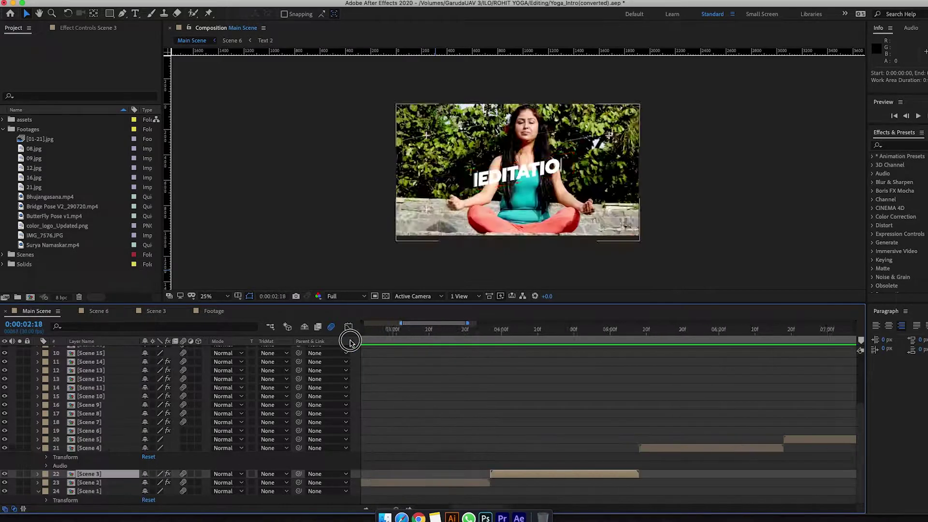
{"action": "left_click_drag", "start_coordinate": [350, 343], "coordinate": [378, 363]}
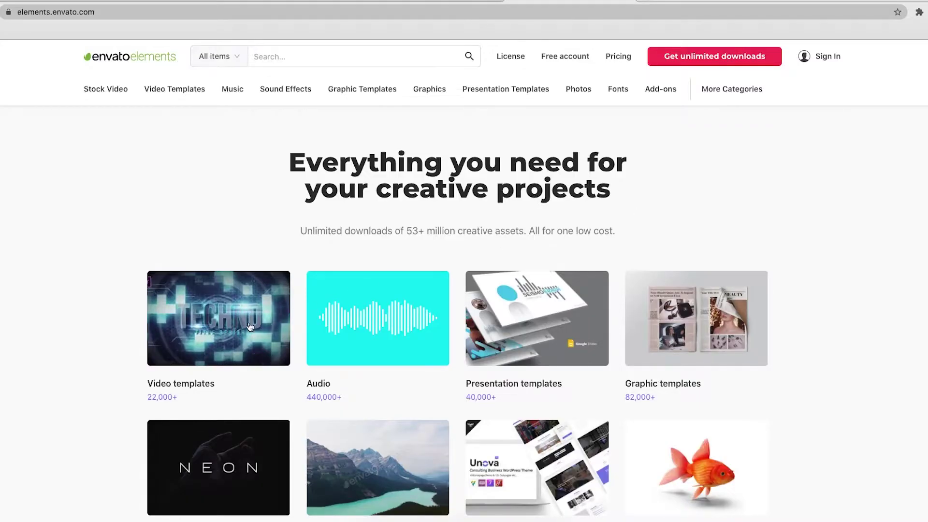
{"action": "left_click", "coordinate": [230, 324]}
{"action": "scroll", "coordinate": [398, 287], "scroll_direction": "down", "scroll_amount": 1}
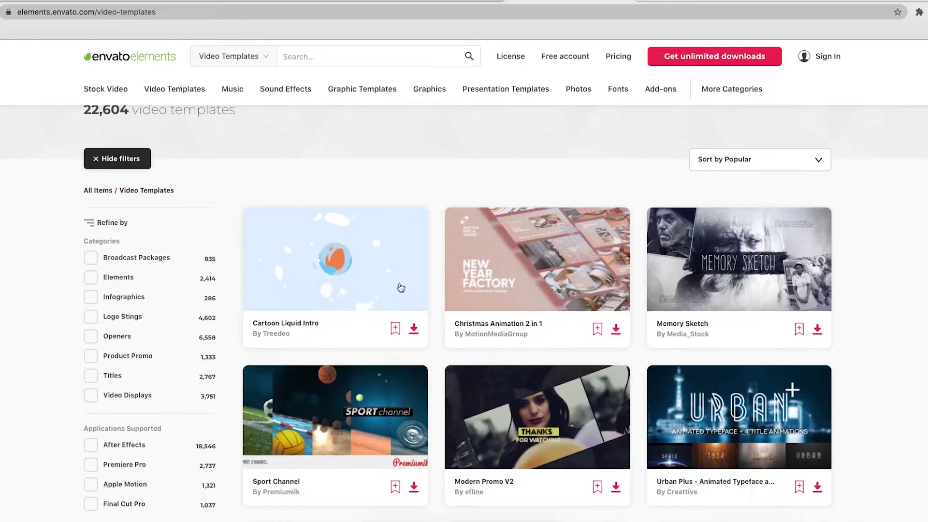
{"action": "scroll", "coordinate": [369, 284], "scroll_direction": "down", "scroll_amount": 2}
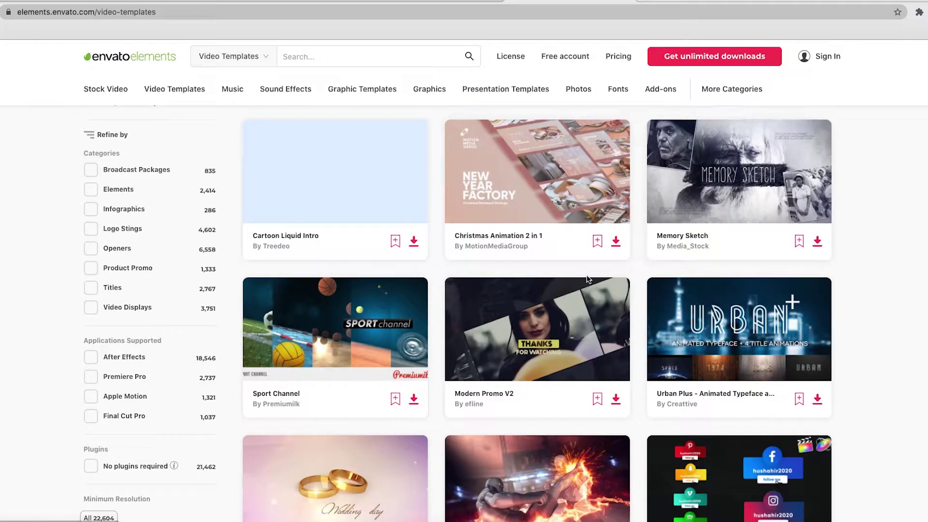
{"action": "scroll", "coordinate": [581, 280], "scroll_direction": "down", "scroll_amount": 1}
{"action": "scroll", "coordinate": [316, 248], "scroll_direction": "down", "scroll_amount": 2}
{"action": "scroll", "coordinate": [316, 248], "scroll_direction": "down", "scroll_amount": 2}
{"action": "scroll", "coordinate": [316, 248], "scroll_direction": "down", "scroll_amount": 2}
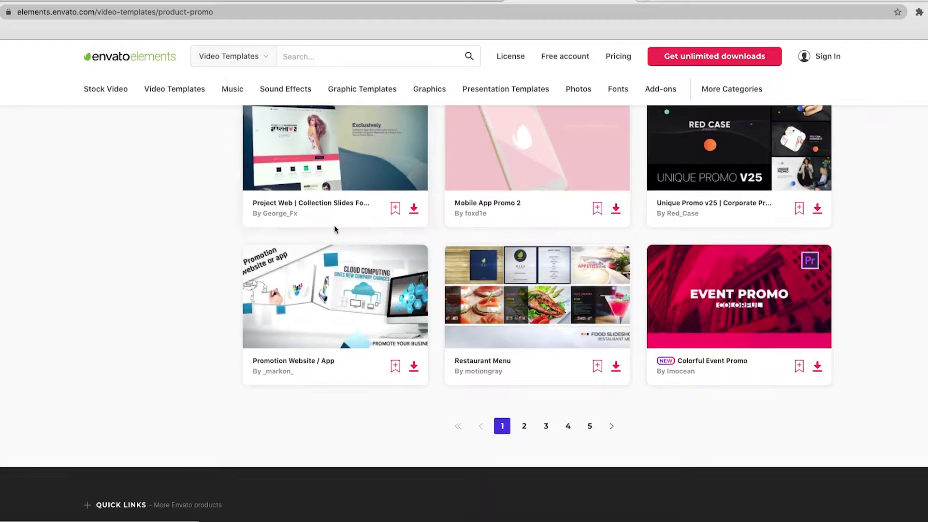
{"action": "scroll", "coordinate": [348, 252], "scroll_direction": "down", "scroll_amount": 2}
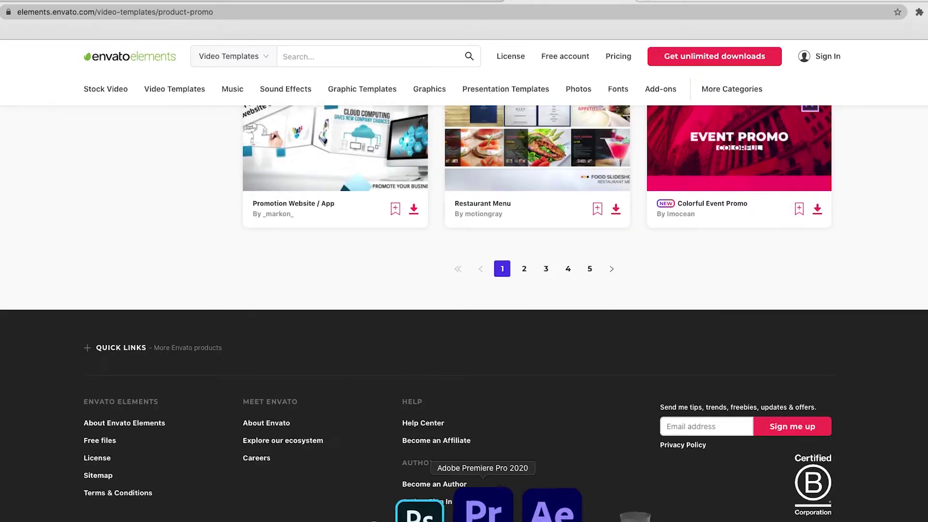
- Return to the After Effects project and scrub the intro's opening frames
{"action": "left_click", "coordinate": [519, 509]}
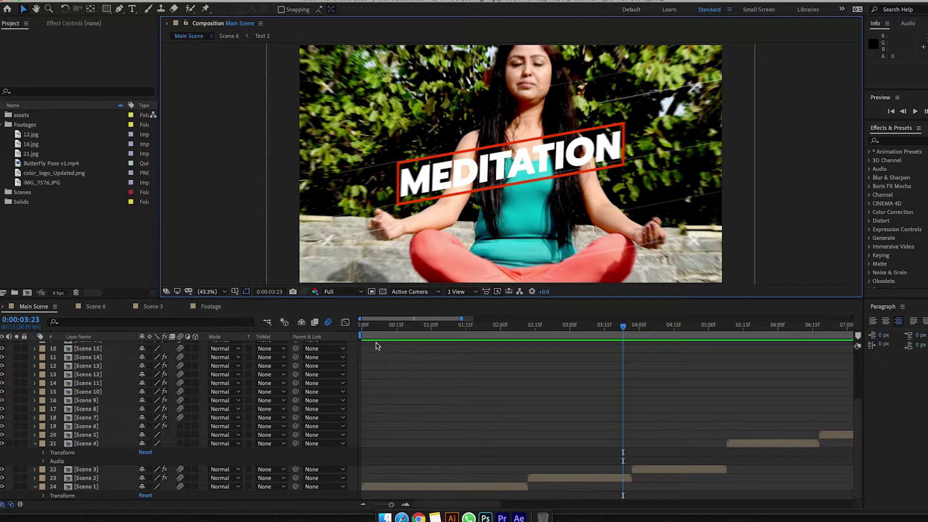
{"action": "left_click", "coordinate": [363, 325]}
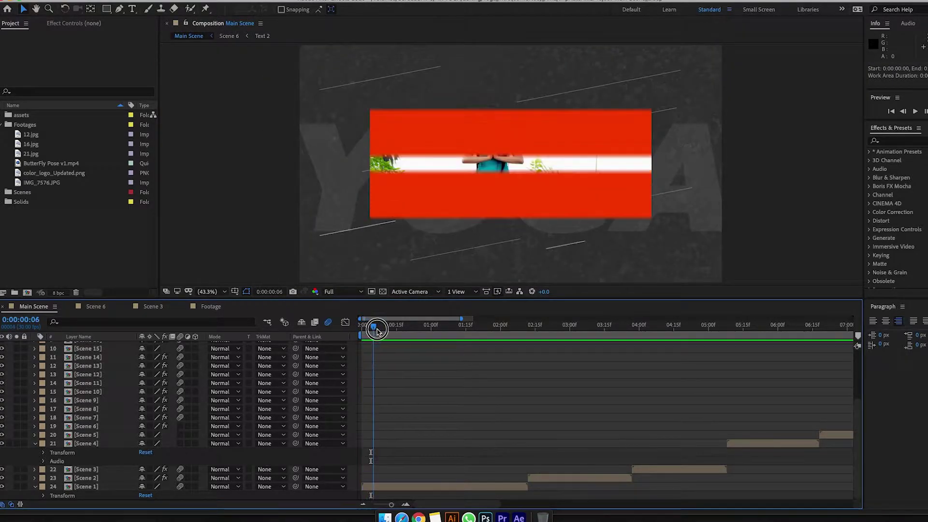
{"action": "left_click_drag", "start_coordinate": [362, 327], "coordinate": [362, 327]}
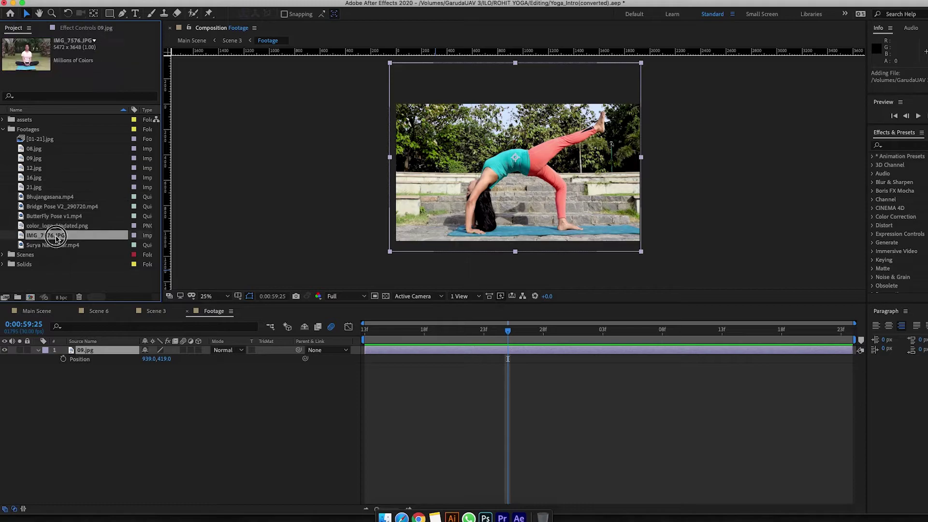
- Replace 09.jpg with IMG_7576.JPG at 38% scale and preview Main Scene
{"action": "left_click_drag", "start_coordinate": [44, 235], "coordinate": [100, 350]}
{"action": "left_click_drag", "start_coordinate": [510, 331], "coordinate": [365, 330]}
{"action": "left_click", "coordinate": [38, 350]}
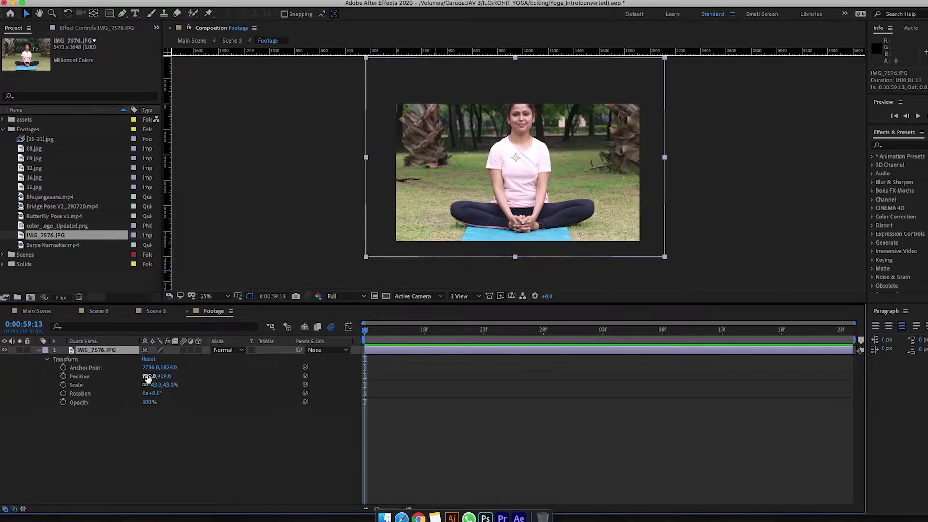
{"action": "left_click_drag", "start_coordinate": [162, 385], "coordinate": [156, 386]}
{"action": "left_click", "coordinate": [155, 386]}
{"action": "type", "text": "38"}
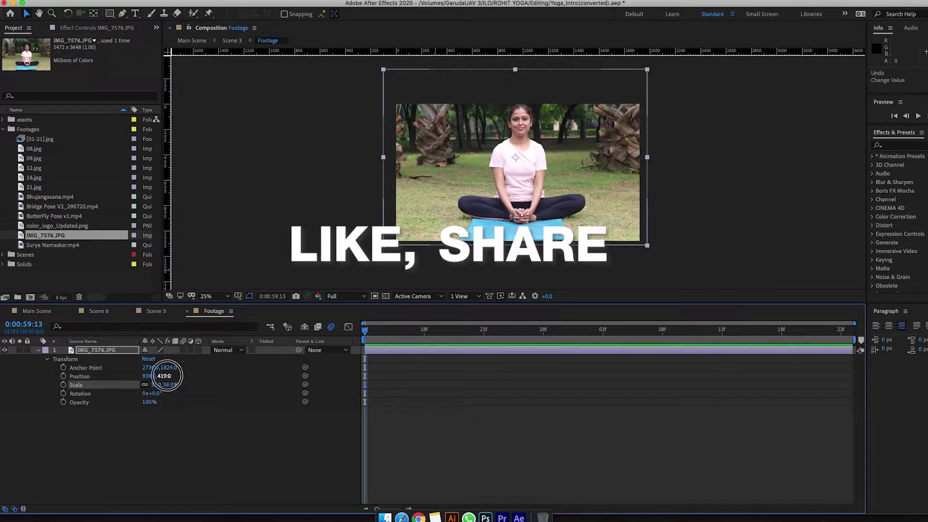
{"action": "key", "text": "Return"}
{"action": "left_click", "coordinate": [36, 310]}
{"action": "key", "text": "space"}
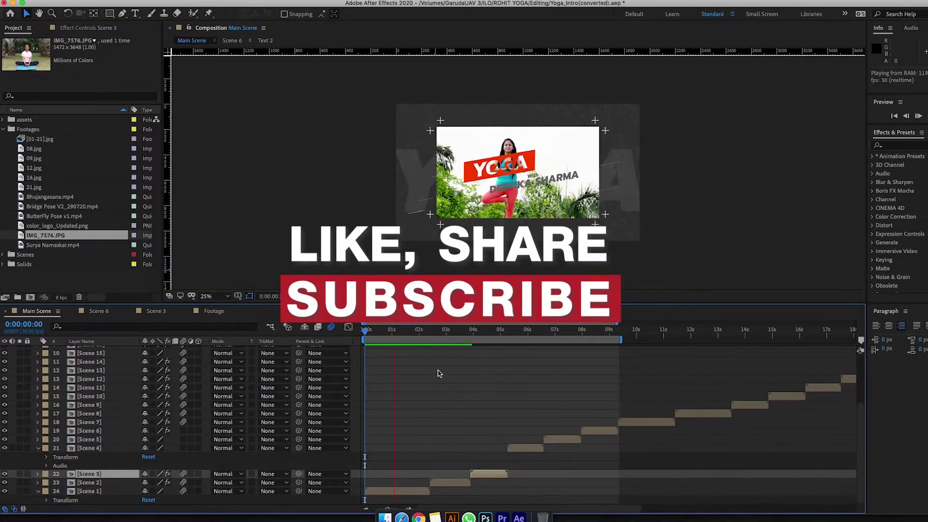
- Stop the preview and inspect the FITNESS title inside the Scene 3 precomp
{"action": "key", "text": "space"}
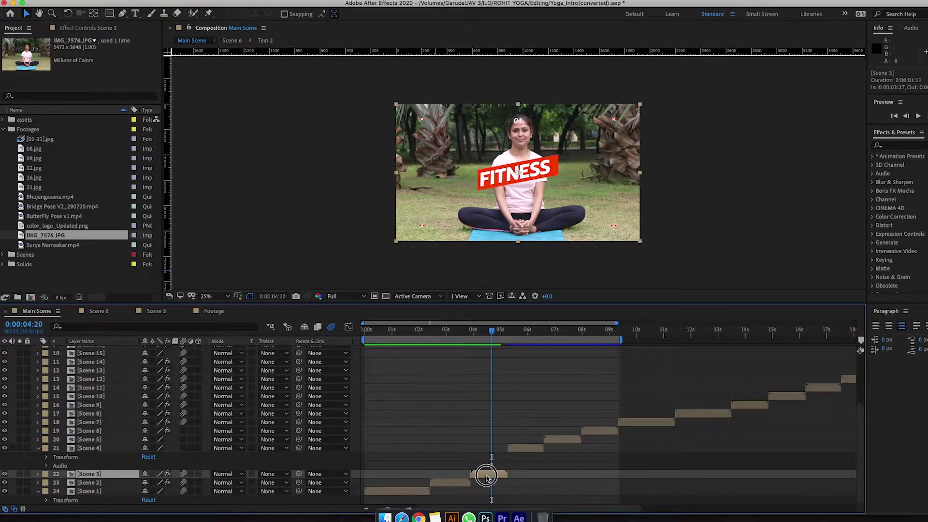
{"action": "double_click", "coordinate": [489, 473]}
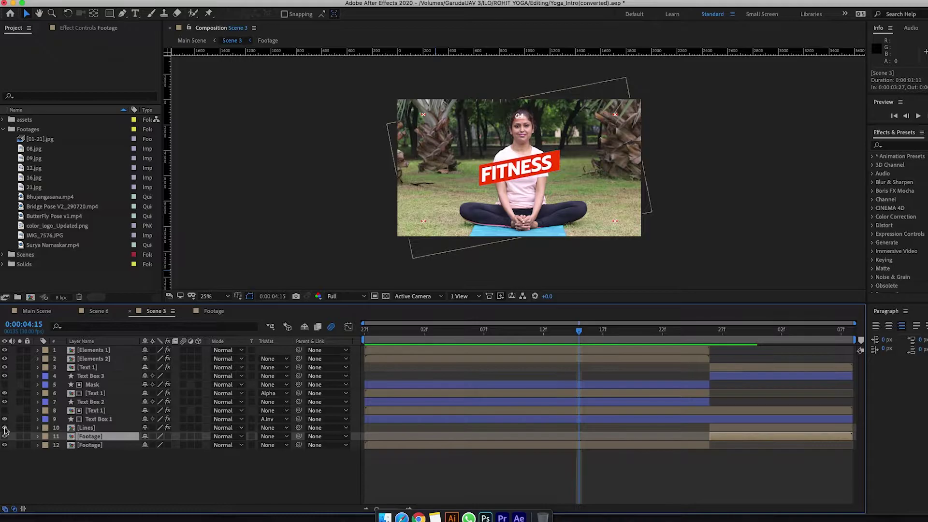
{"action": "left_click", "coordinate": [492, 335]}
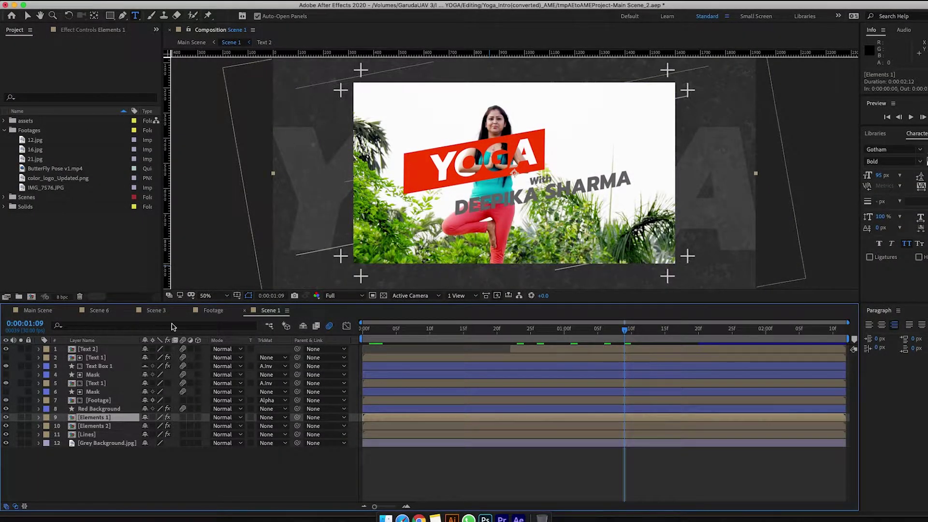
- Close the Scene 6, Scene 3, Footage and Scene 1 tabs; return Main Scene to its opening frame
{"action": "left_click", "coordinate": [214, 311]}
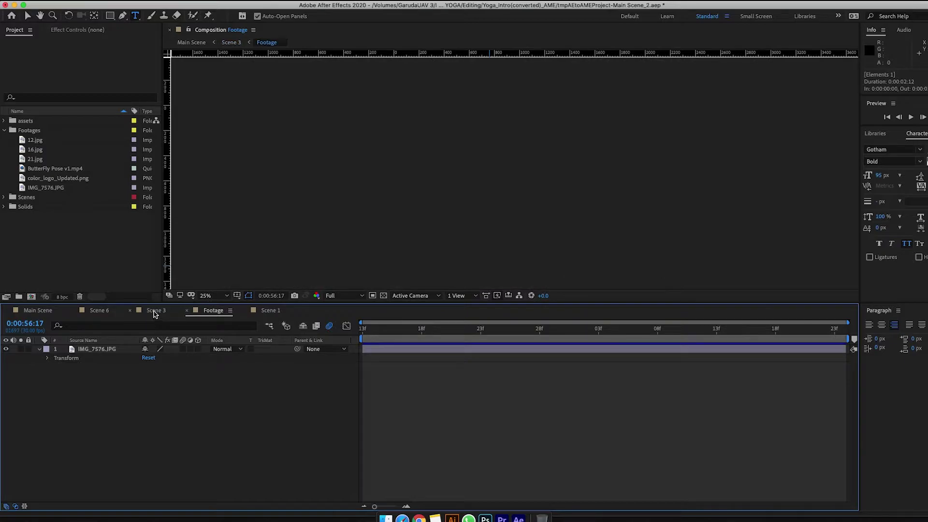
{"action": "left_click", "coordinate": [154, 312]}
{"action": "left_click", "coordinate": [47, 313]}
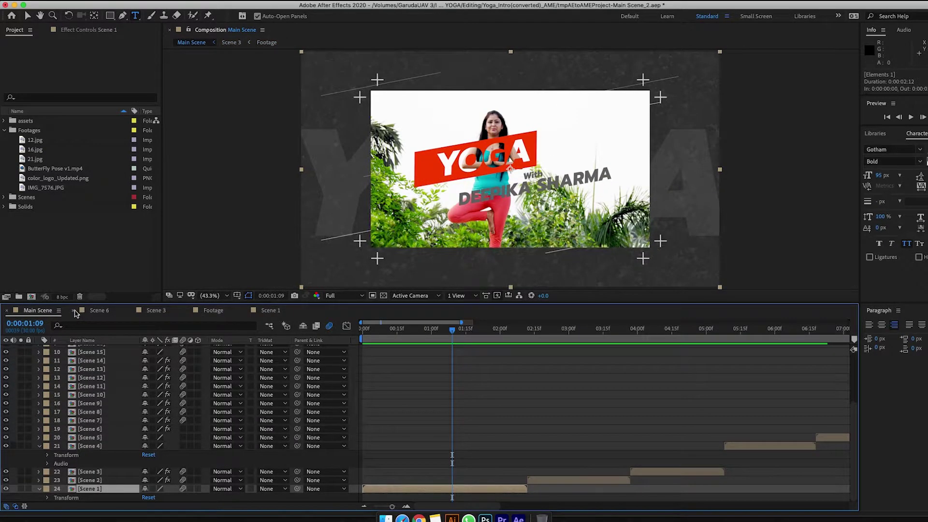
{"action": "left_click", "coordinate": [75, 312]}
{"action": "left_click", "coordinate": [74, 311]}
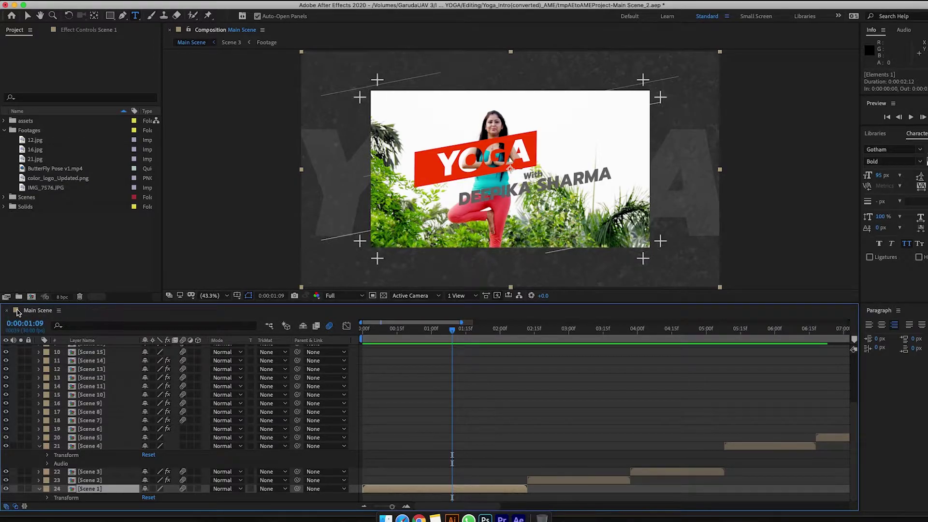
{"action": "scroll", "coordinate": [93, 370], "scroll_direction": "up", "scroll_amount": 2}
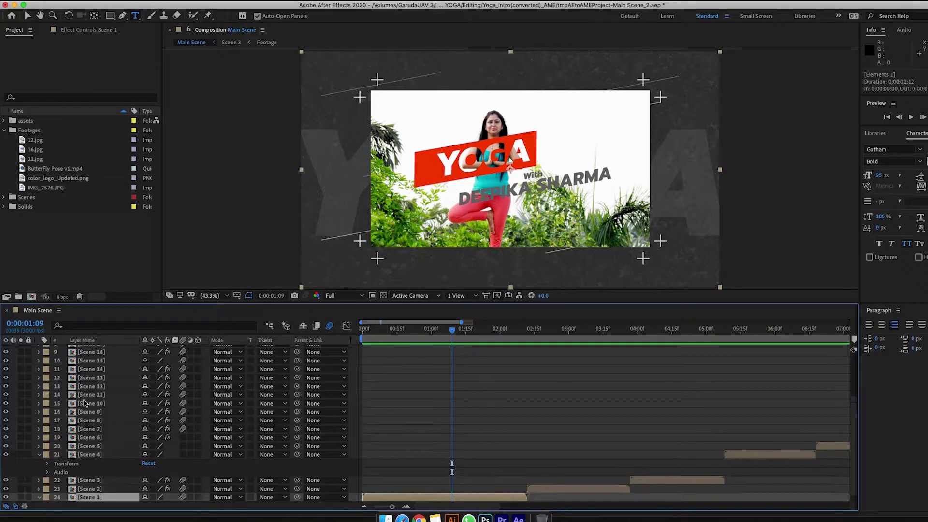
{"action": "scroll", "coordinate": [87, 395], "scroll_direction": "down", "scroll_amount": 2}
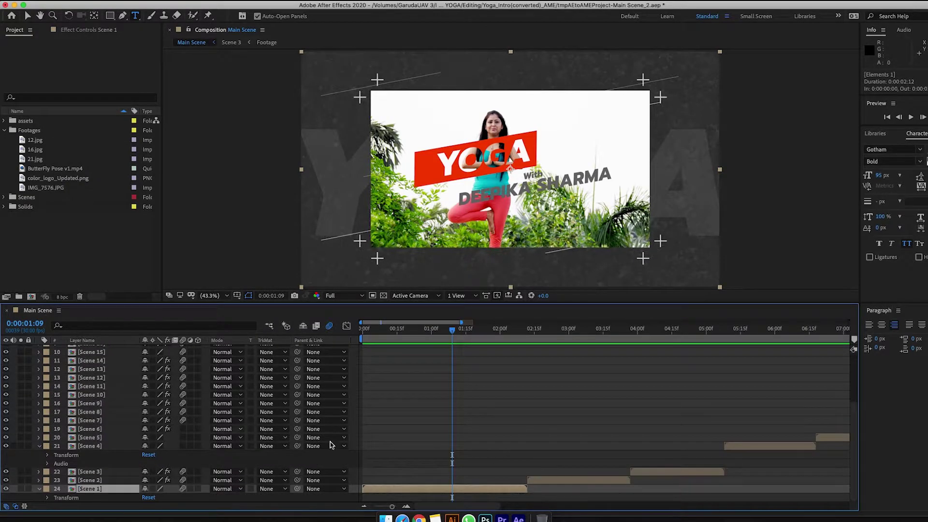
{"action": "left_click_drag", "start_coordinate": [447, 333], "coordinate": [388, 368]}
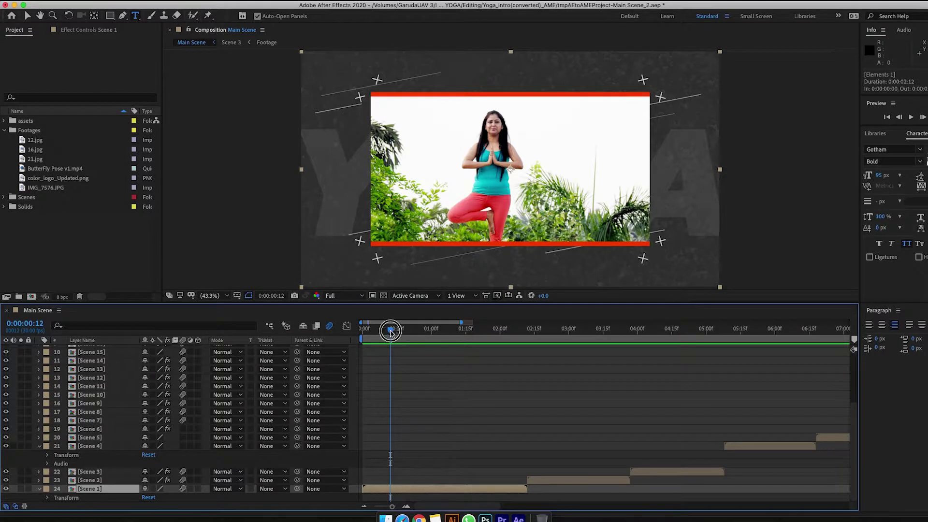
{"action": "left_click_drag", "start_coordinate": [389, 332], "coordinate": [556, 331]}
{"action": "left_click", "coordinate": [567, 481]}
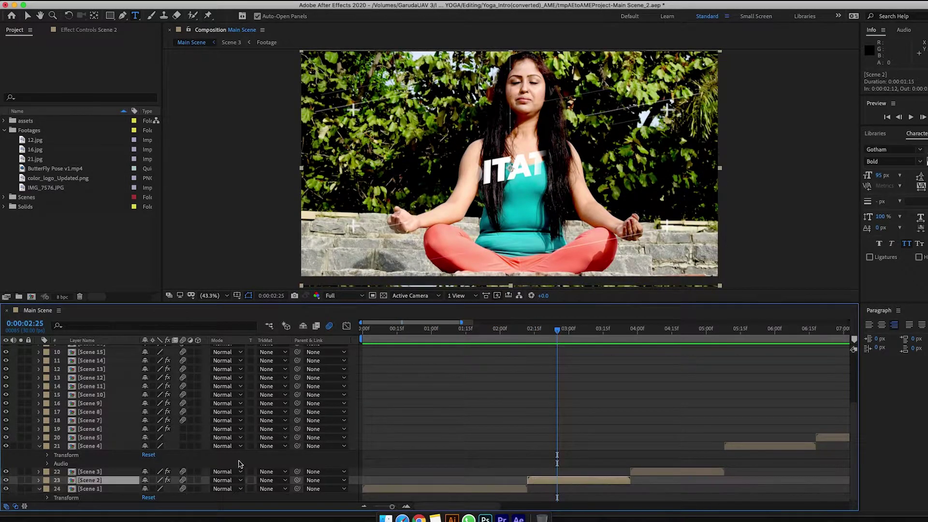
{"action": "left_click_drag", "start_coordinate": [557, 331], "coordinate": [660, 342]}
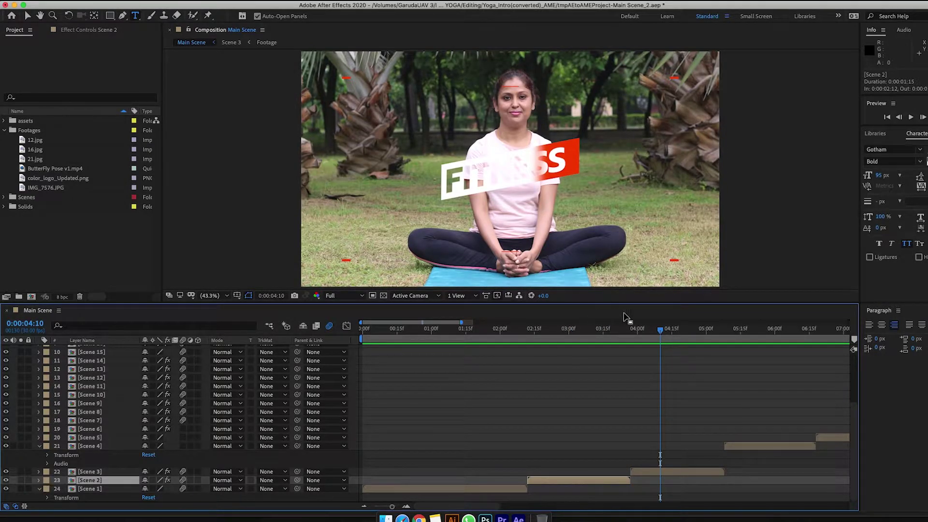
{"action": "left_click_drag", "start_coordinate": [663, 332], "coordinate": [779, 338]}
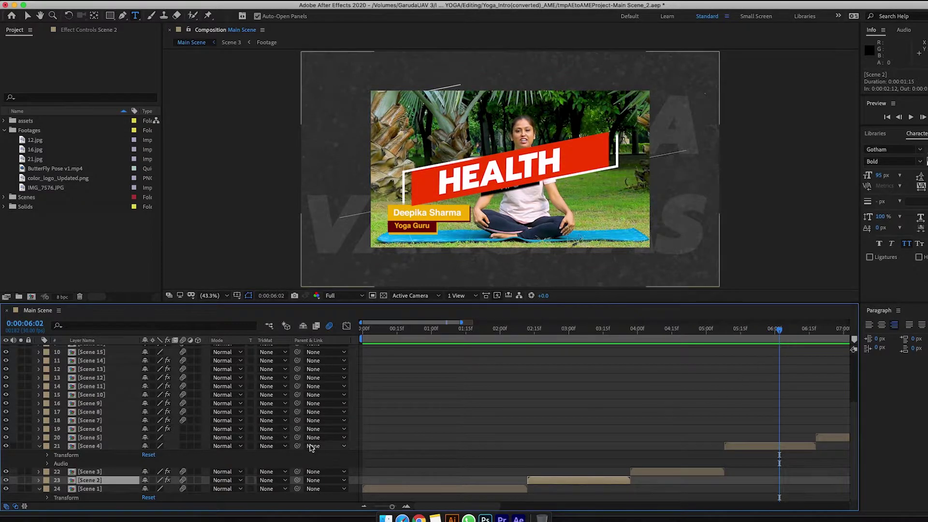
{"action": "left_click", "coordinate": [38, 446]}
- Zoom the timeline out to 14 seconds and review the remaining shots through the YOGA opening
{"action": "left_click_drag", "start_coordinate": [777, 335], "coordinate": [838, 334]}
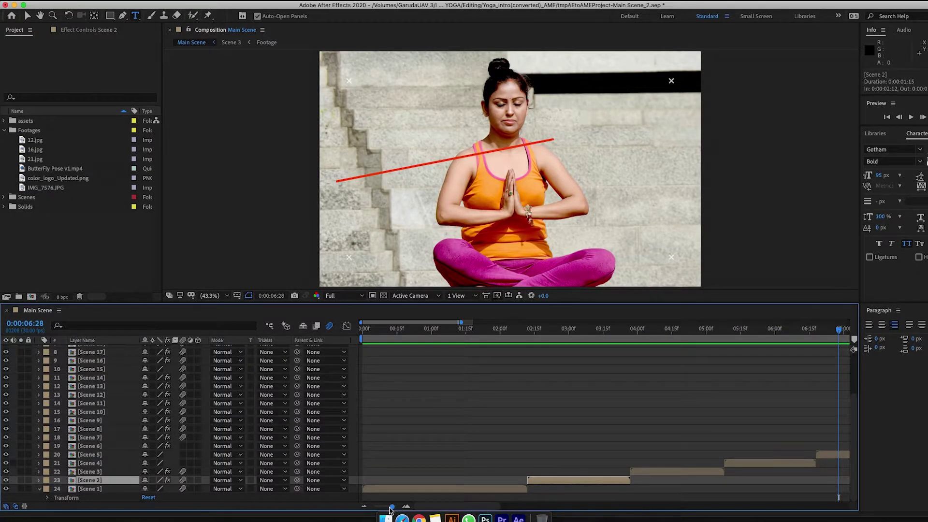
{"action": "left_click_drag", "start_coordinate": [390, 510], "coordinate": [387, 507]}
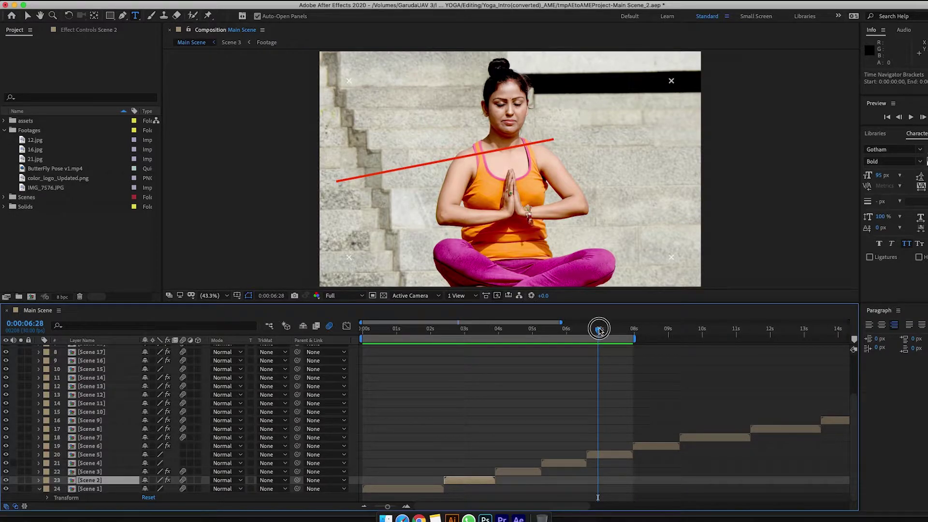
{"action": "mouse_move", "coordinate": [599, 330]}
{"action": "left_mouse_down"}
{"action": "mouse_move", "coordinate": [647, 332]}
{"action": "mouse_move", "coordinate": [518, 341]}
{"action": "mouse_move", "coordinate": [354, 374]}
{"action": "left_mouse_up"}
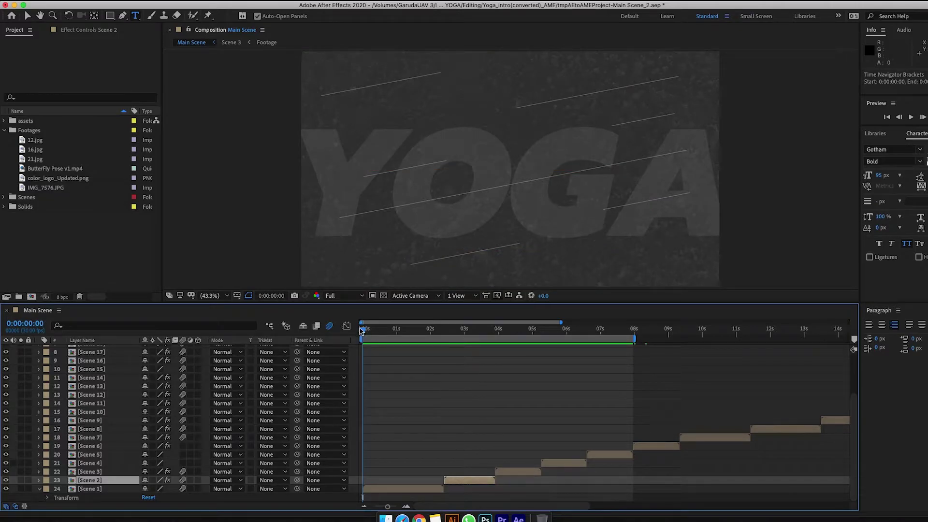
{"action": "left_click_drag", "start_coordinate": [362, 330], "coordinate": [382, 332]}
{"action": "left_click", "coordinate": [385, 489]}
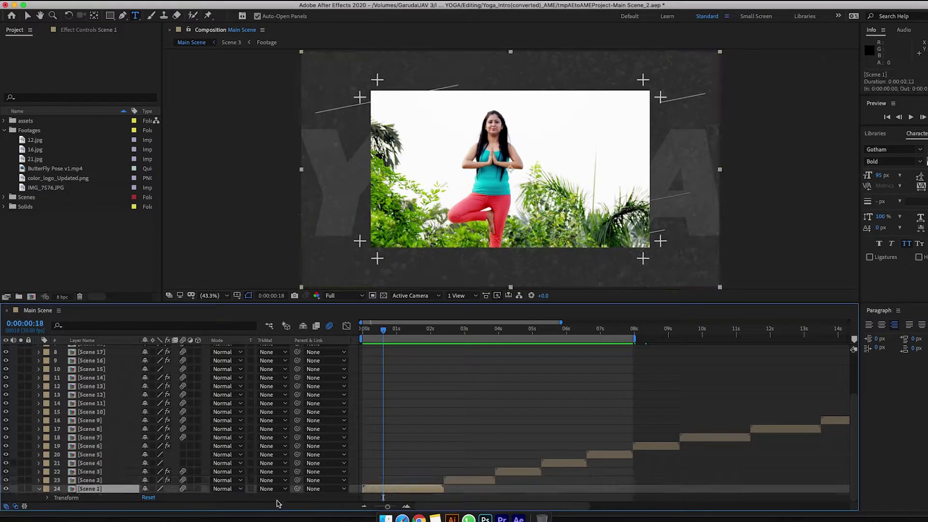
- Preview Scene 1's red bar animation and open its 'With DEEPIKA SHARMA' Text 2 precomp
{"action": "double_click", "coordinate": [97, 491]}
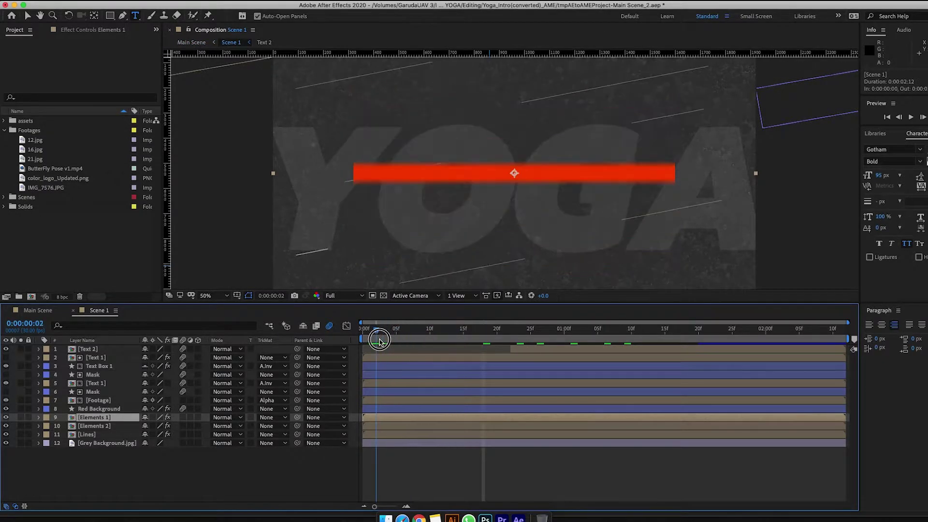
{"action": "mouse_move", "coordinate": [484, 331]}
{"action": "left_mouse_down"}
{"action": "mouse_move", "coordinate": [457, 339]}
{"action": "mouse_move", "coordinate": [504, 335]}
{"action": "left_mouse_up"}
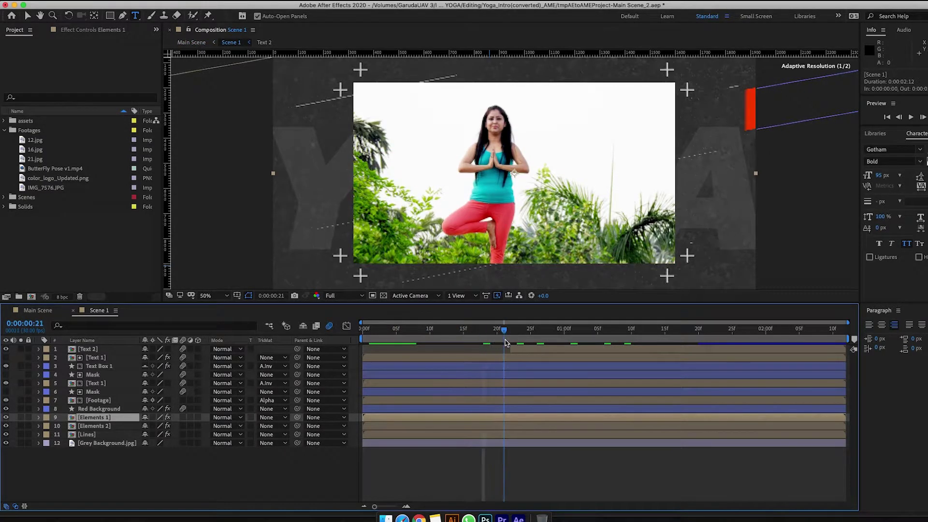
{"action": "left_click", "coordinate": [91, 349]}
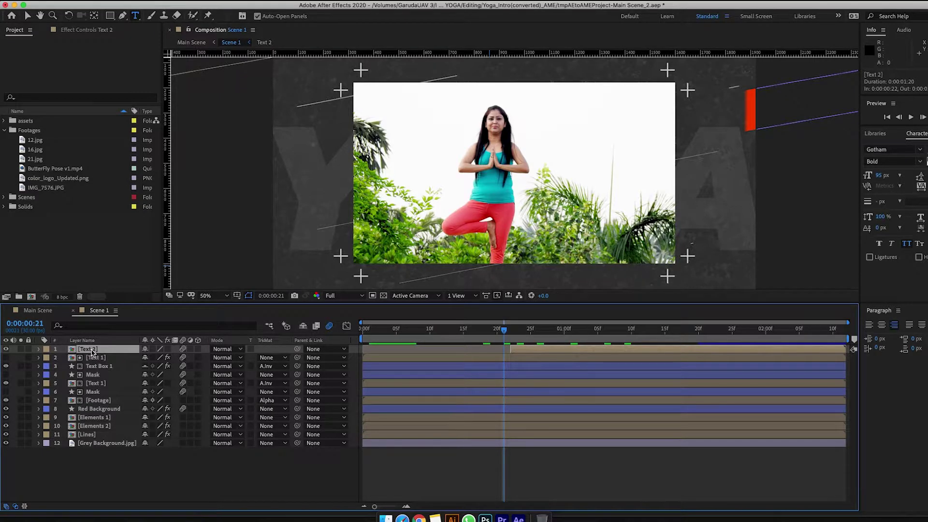
{"action": "double_click", "coordinate": [92, 351]}
{"action": "left_click_drag", "start_coordinate": [422, 335], "coordinate": [403, 334]}
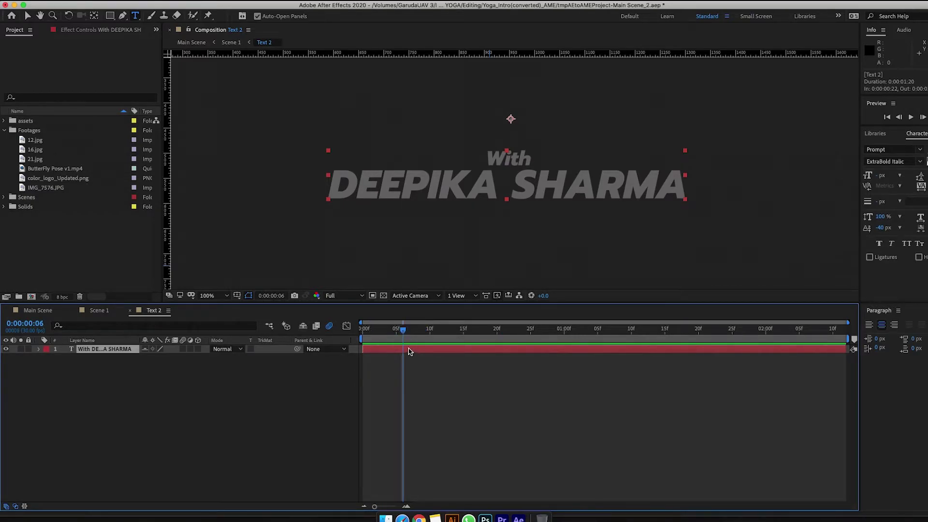
{"action": "double_click", "coordinate": [437, 192]}
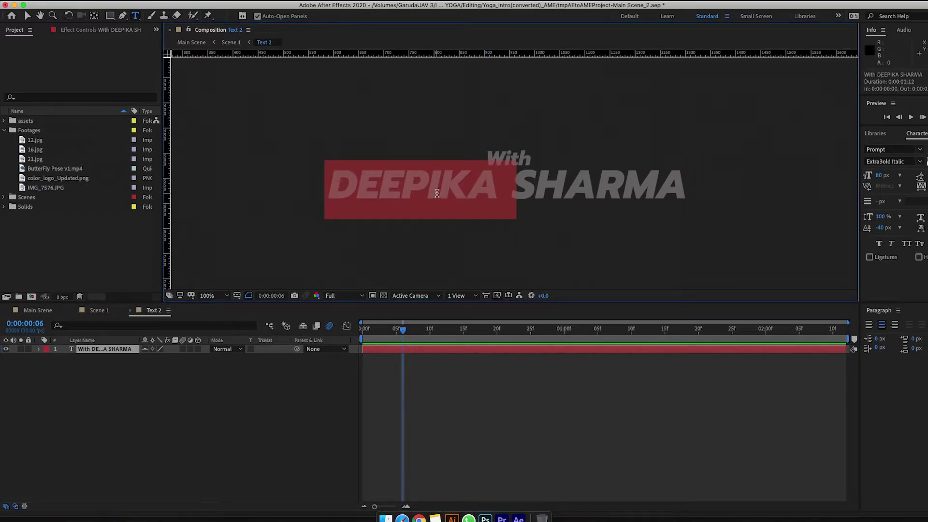
{"action": "key", "text": "ctrl+a"}
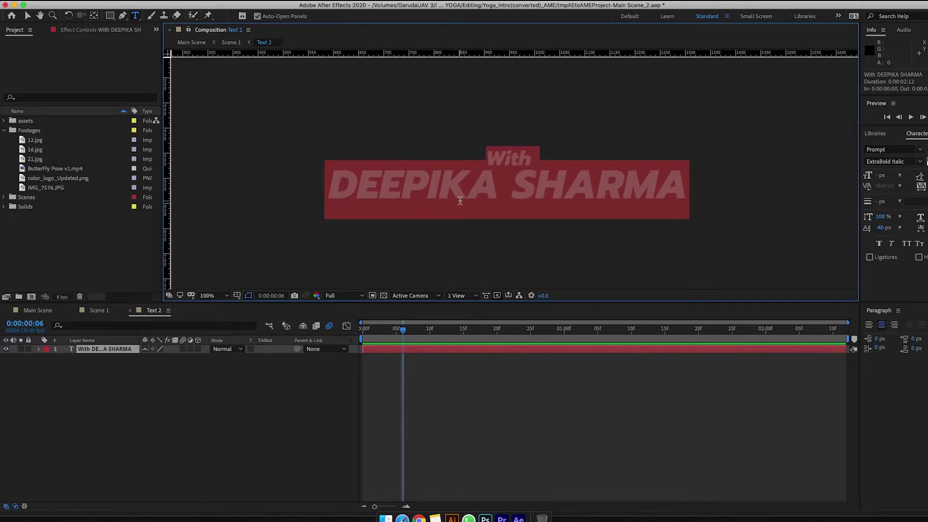
{"action": "type", "text": "fdgsj"}
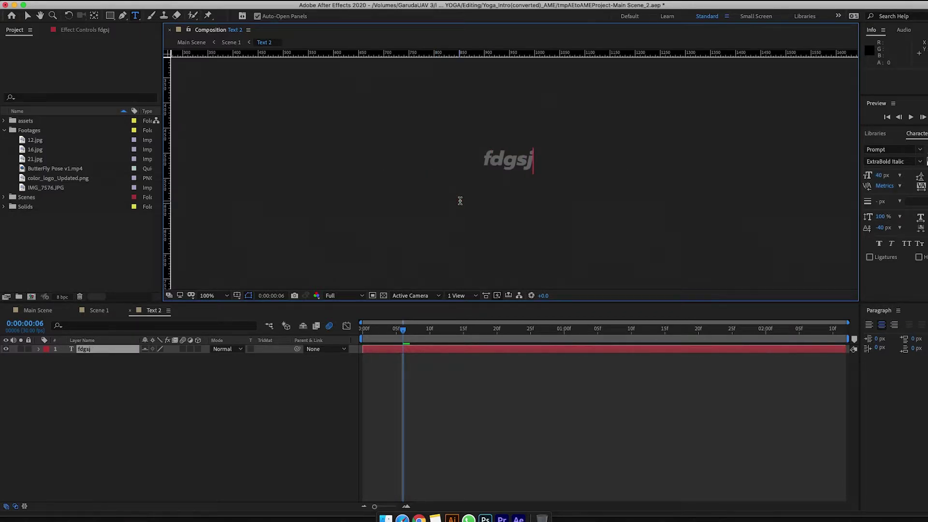
{"action": "key", "text": "ctrl+a"}
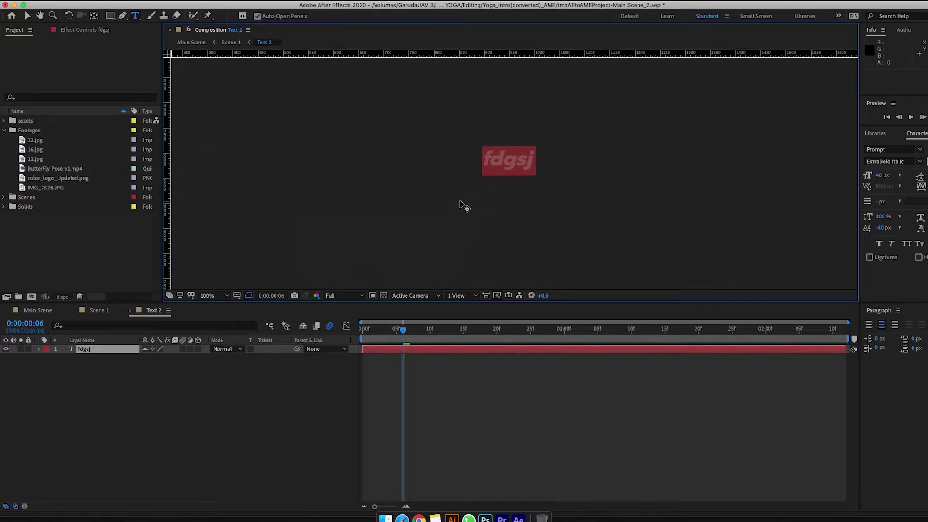
{"action": "key", "text": "ctrl+z"}
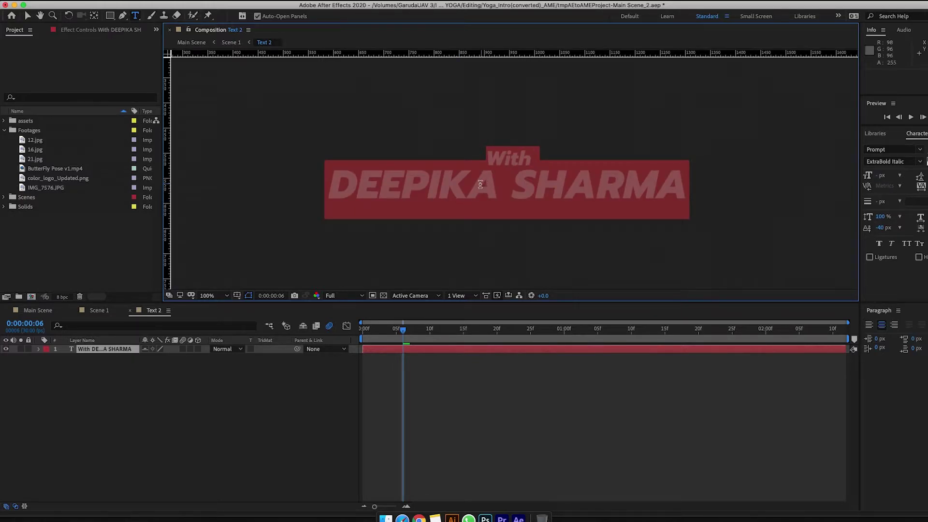
{"action": "left_click", "coordinate": [129, 312]}
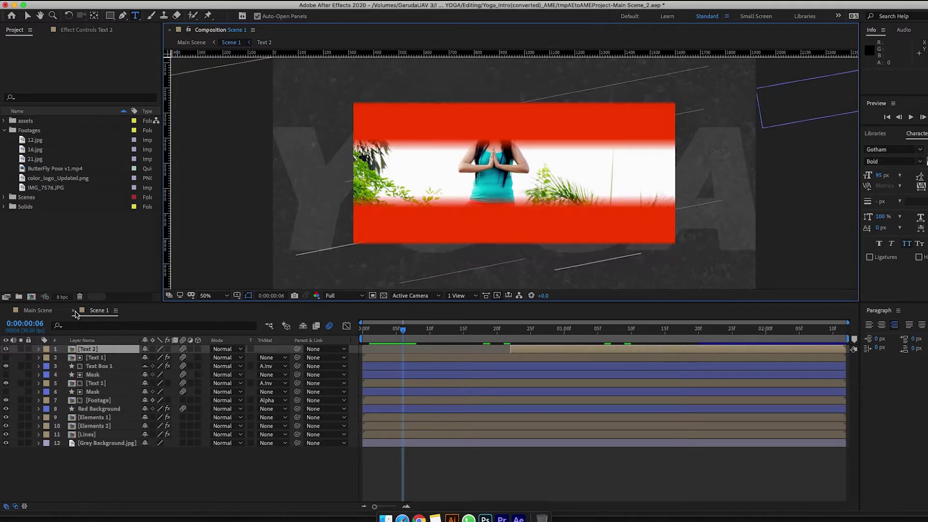
- Close Scene 1 and review the Main Scene's MEDITATION, FITNESS and YOGA shots
{"action": "left_click", "coordinate": [76, 311]}
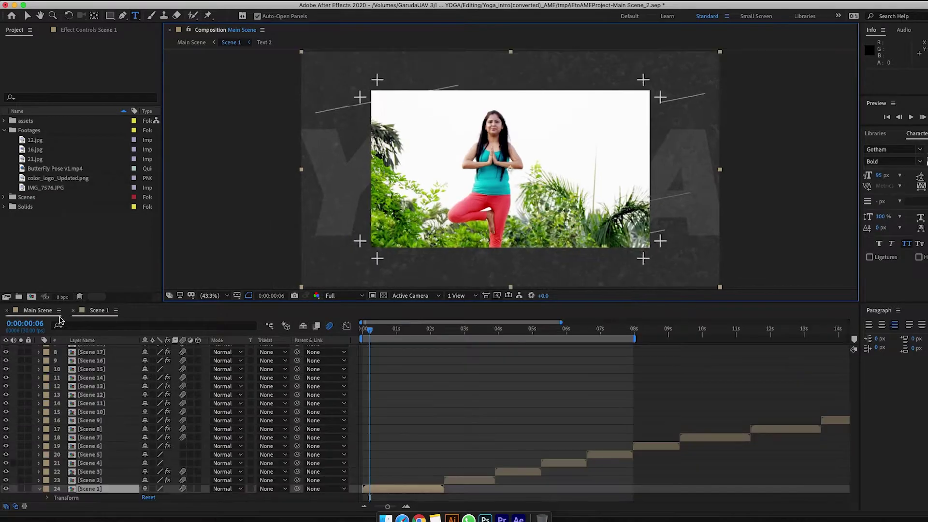
{"action": "left_click", "coordinate": [460, 482]}
{"action": "left_click", "coordinate": [464, 331]}
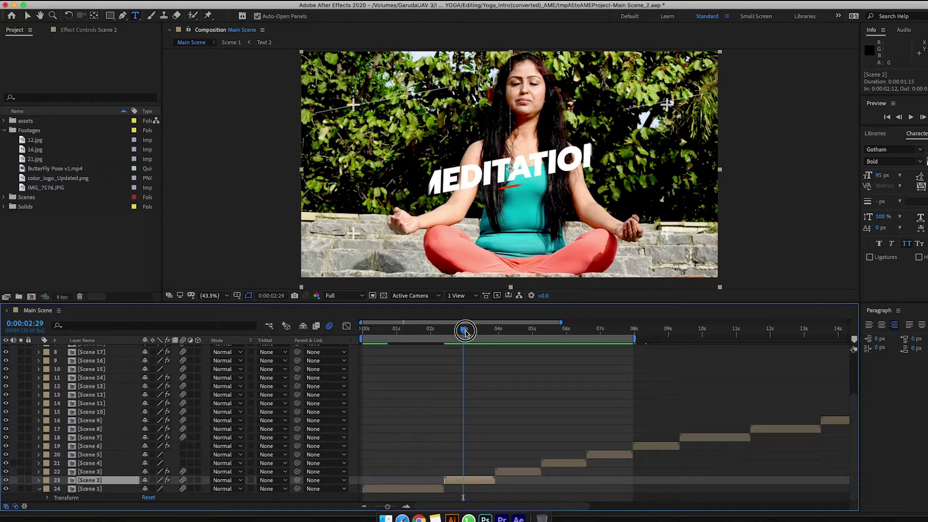
{"action": "left_click_drag", "start_coordinate": [465, 331], "coordinate": [472, 331]}
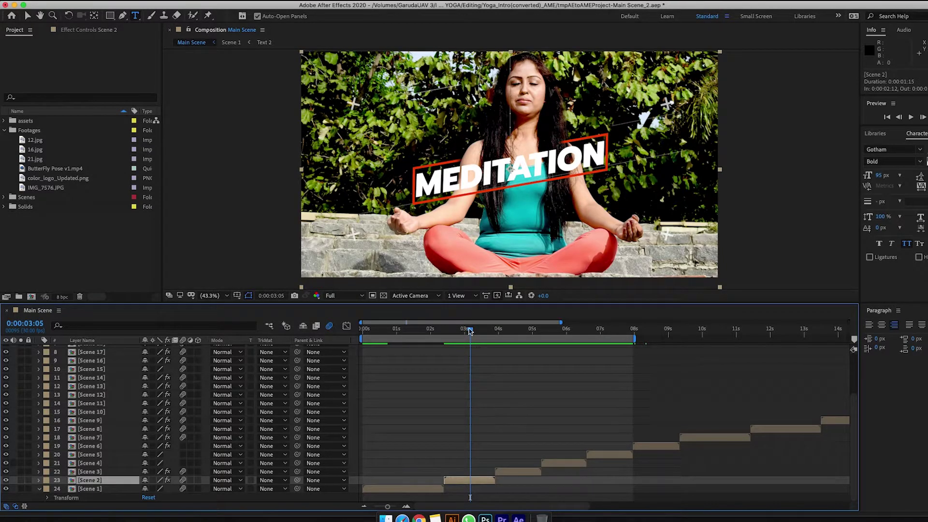
{"action": "left_click_drag", "start_coordinate": [470, 331], "coordinate": [527, 333]}
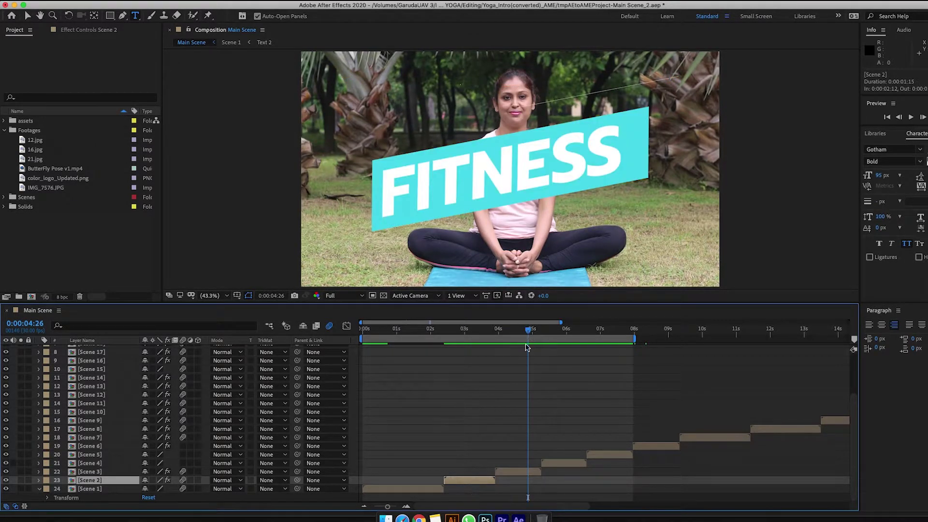
{"action": "left_click", "coordinate": [413, 331]}
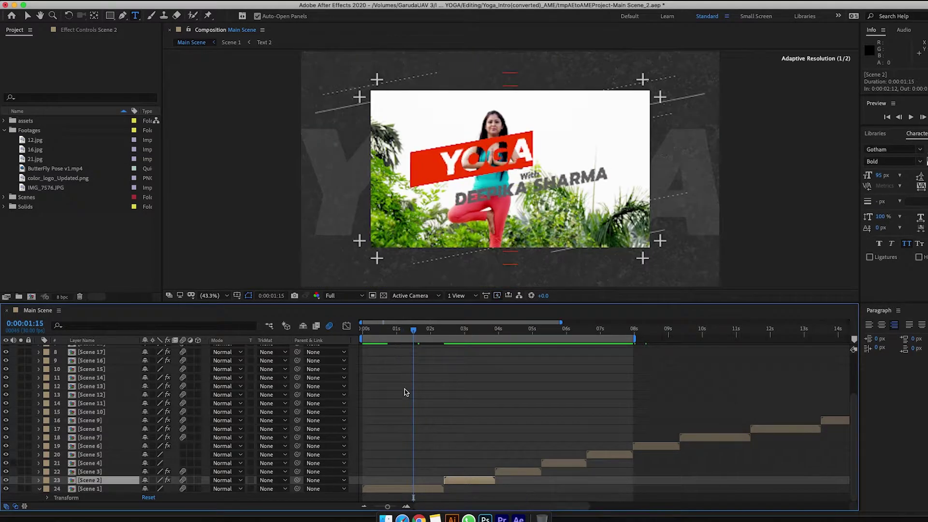
{"action": "left_click", "coordinate": [382, 491]}
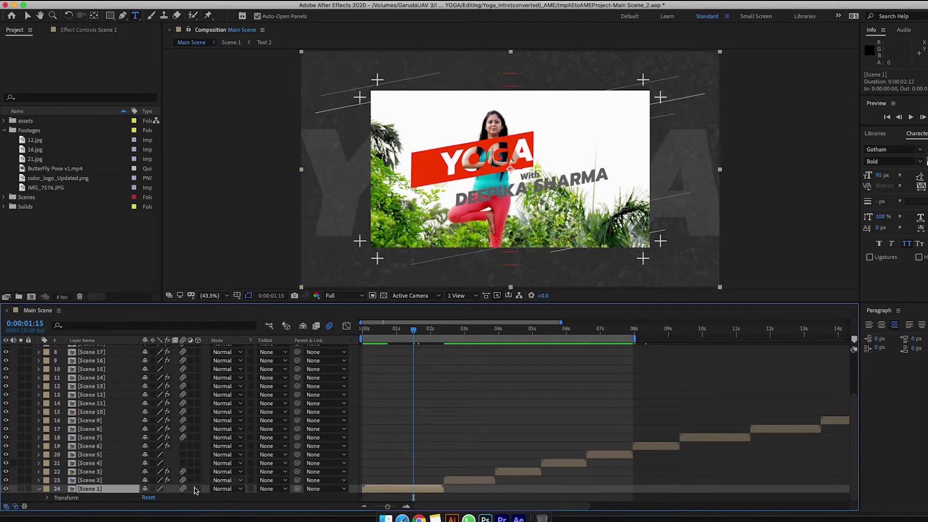
- Inspect Scene 1's Mask, Red Background and Lines layers, then open its Footage precomp
{"action": "double_click", "coordinate": [96, 490]}
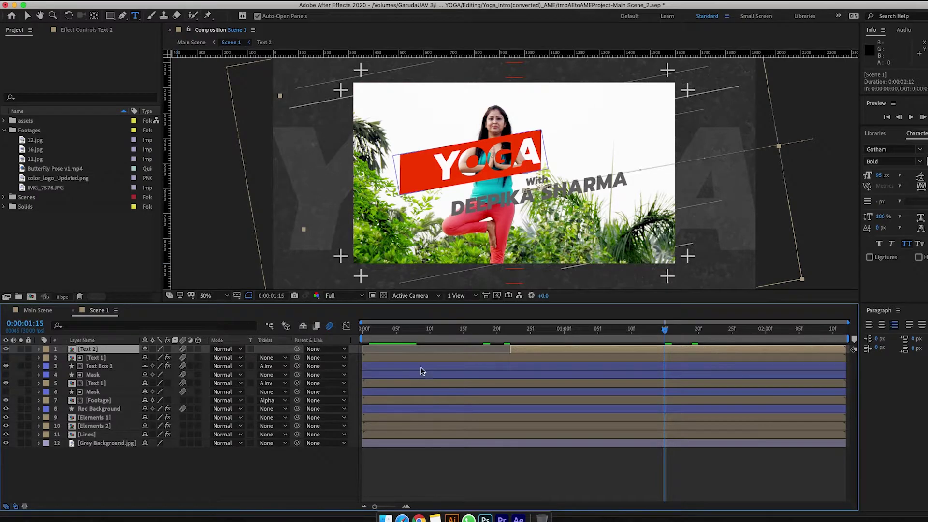
{"action": "left_click", "coordinate": [91, 357]}
{"action": "left_click", "coordinate": [93, 374]}
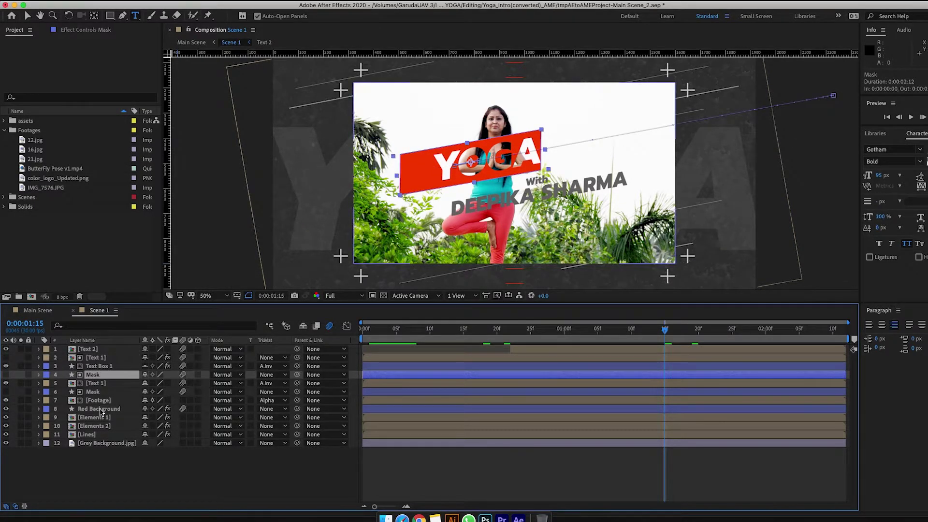
{"action": "left_click", "coordinate": [100, 409]}
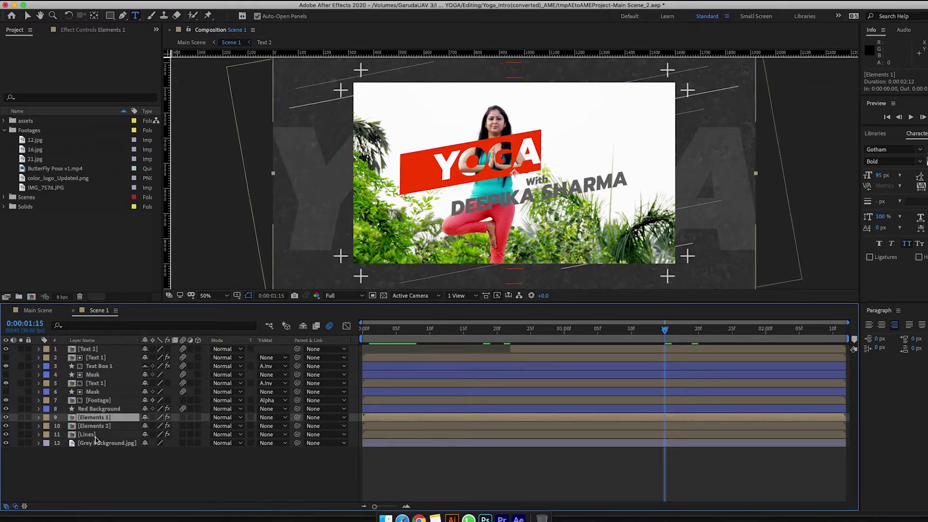
{"action": "left_click", "coordinate": [94, 436]}
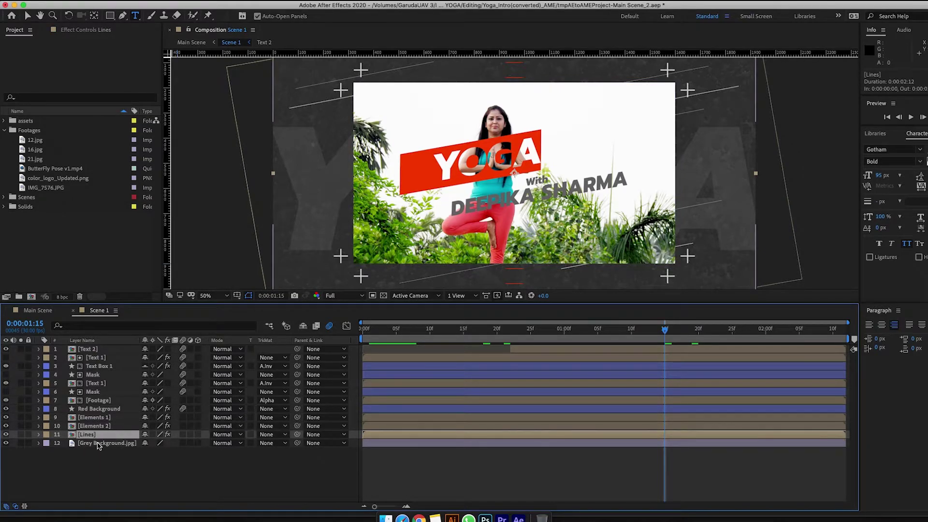
{"action": "left_click", "coordinate": [100, 401]}
{"action": "double_click", "coordinate": [97, 403]}
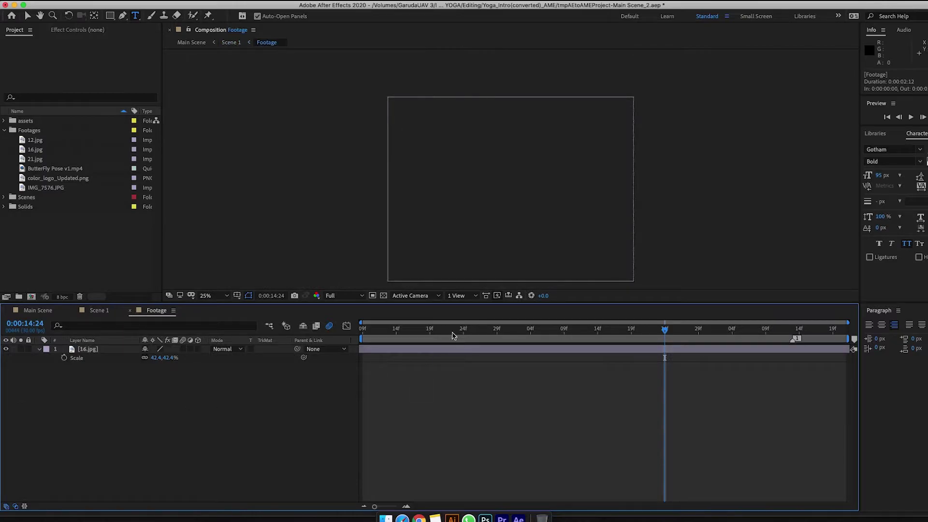
- Scrub back until the 16.jpg tree-pose photo shows, then pick 12.jpg in the Project panel
{"action": "left_click", "coordinate": [434, 350]}
{"action": "left_click_drag", "start_coordinate": [407, 337], "coordinate": [403, 338]}
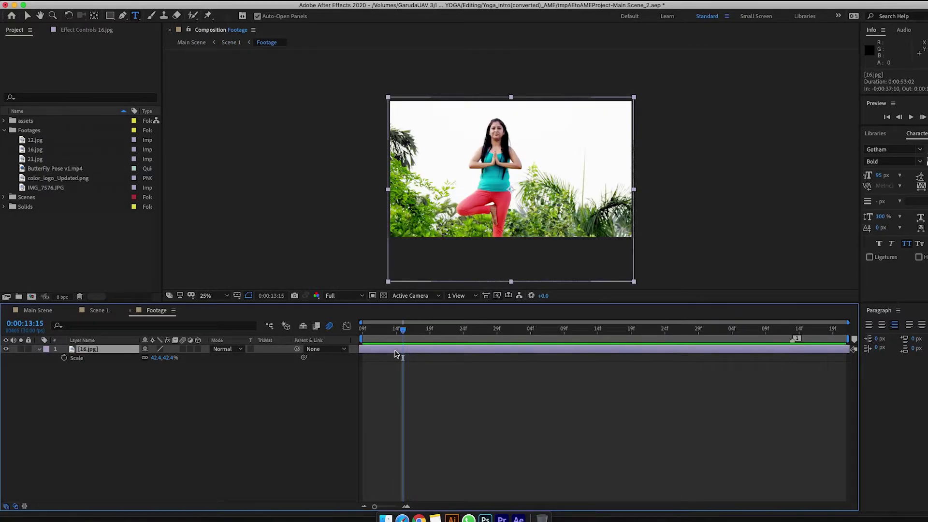
{"action": "left_click_drag", "start_coordinate": [35, 139], "coordinate": [94, 357]}
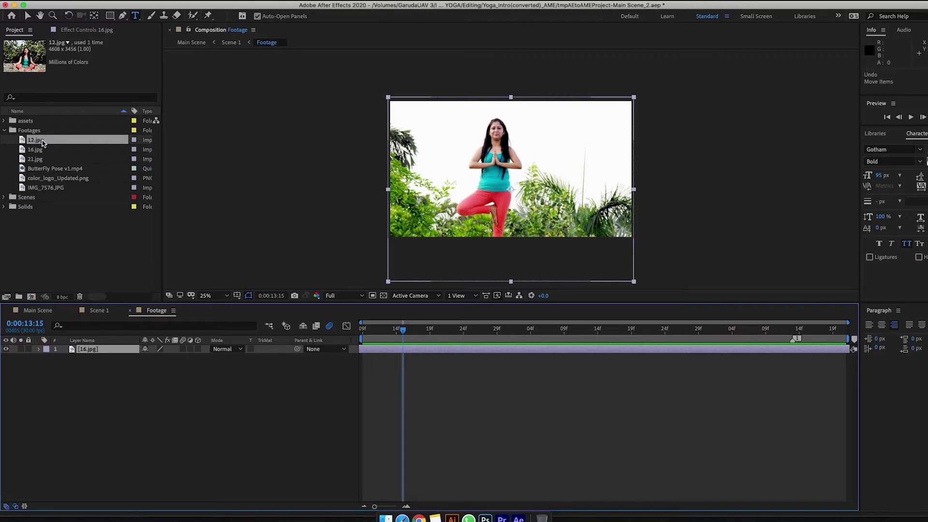
- Replace the 16.jpg layer with 12.jpg and preview the Footage comp from its first frame
{"action": "left_click_drag", "start_coordinate": [41, 143], "coordinate": [90, 349]}
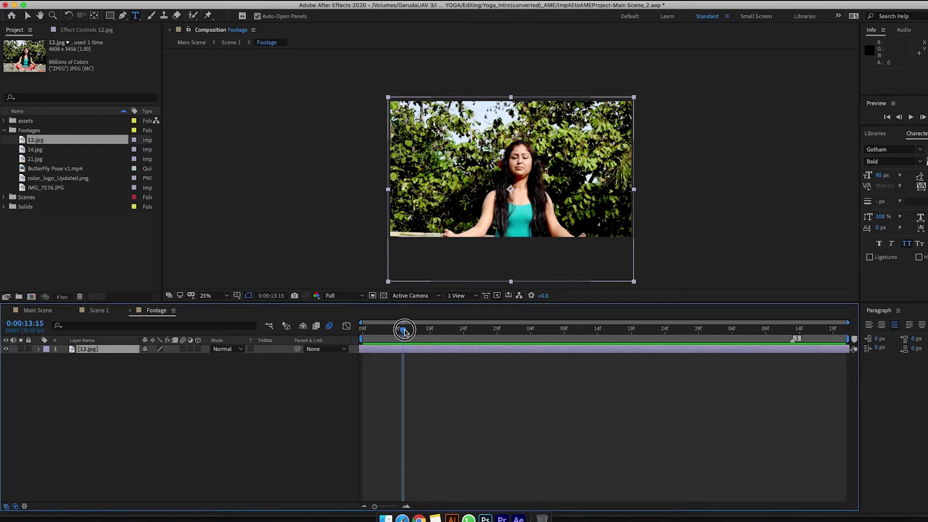
{"action": "left_click_drag", "start_coordinate": [404, 330], "coordinate": [356, 338]}
{"action": "left_click", "coordinate": [384, 364]}
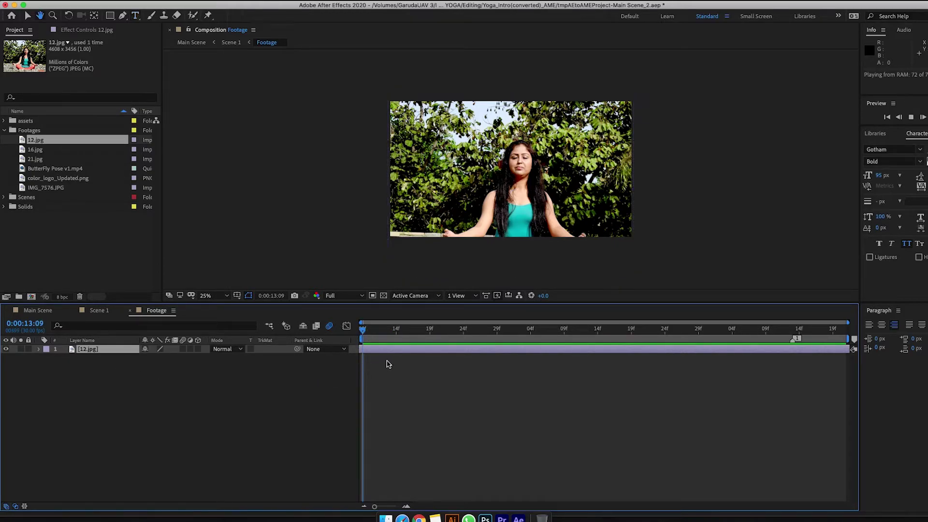
{"action": "left_click", "coordinate": [381, 354]}
{"action": "left_click", "coordinate": [370, 329]}
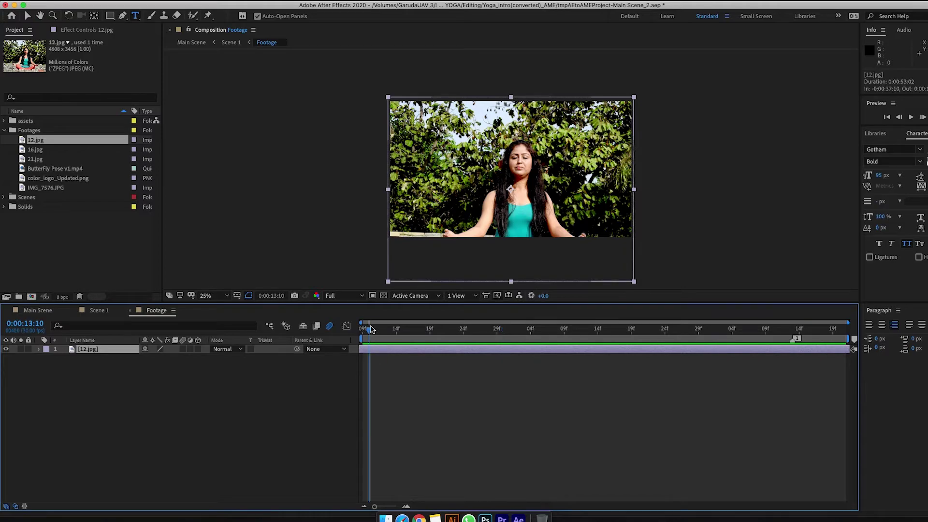
{"action": "left_click_drag", "start_coordinate": [368, 329], "coordinate": [362, 331]}
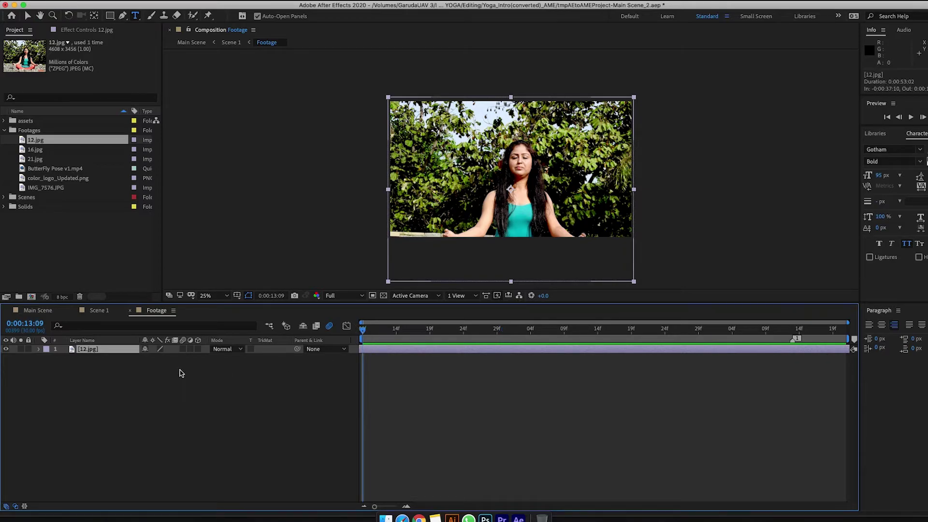
- Set the 12.jpg photo to 42.4% scale and position 946, 608
{"action": "left_click", "coordinate": [48, 359]}
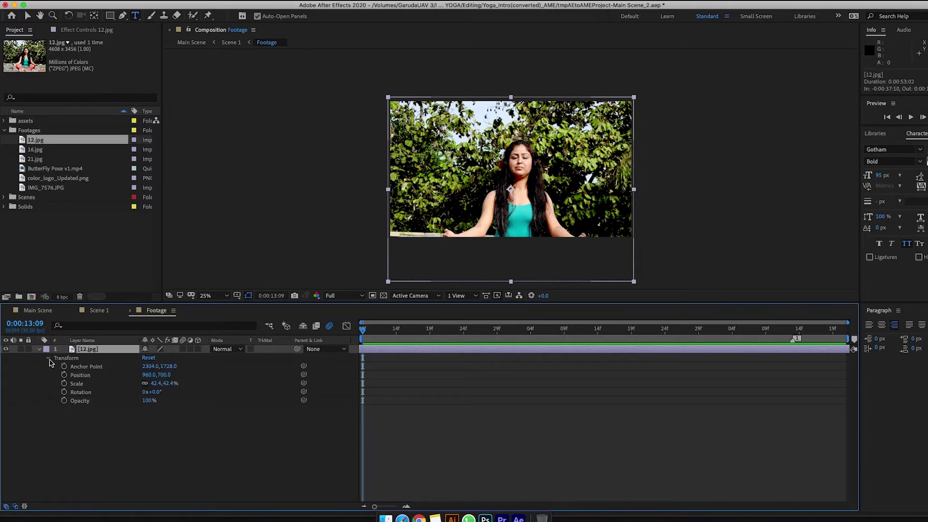
{"action": "left_click_drag", "start_coordinate": [155, 387], "coordinate": [151, 384]}
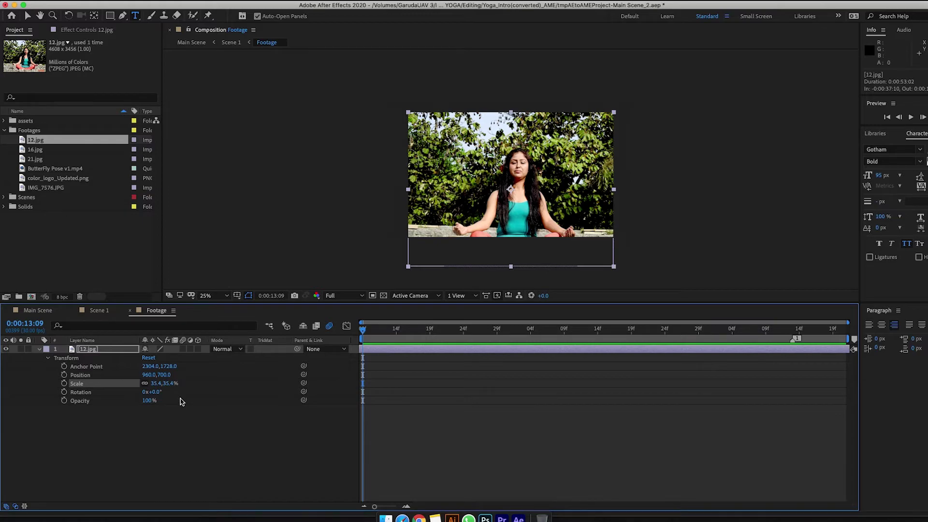
{"action": "type", "text": "42.4"}
{"action": "key", "text": "Return"}
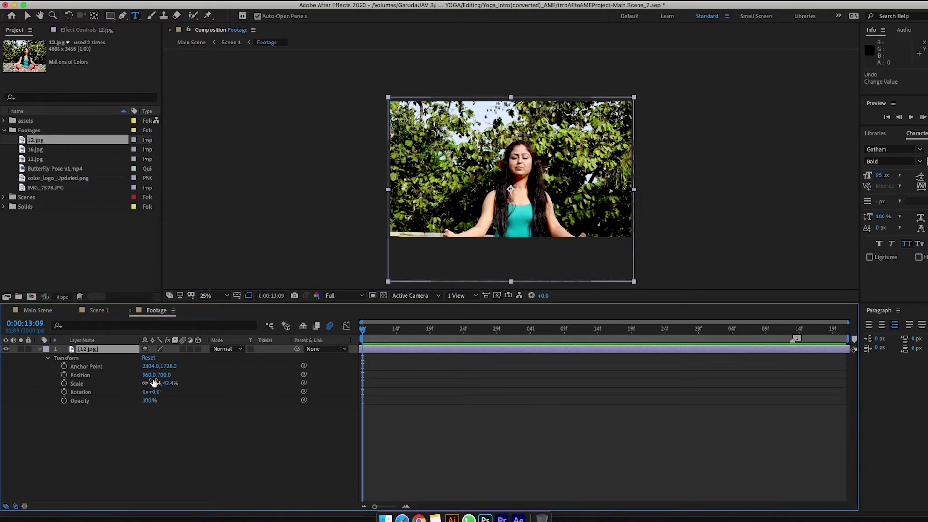
{"action": "left_click", "coordinate": [154, 376]}
{"action": "mouse_move", "coordinate": [151, 375]}
{"action": "left_mouse_down"}
{"action": "mouse_move", "coordinate": [154, 383]}
{"action": "mouse_move", "coordinate": [105, 398]}
{"action": "left_mouse_up"}
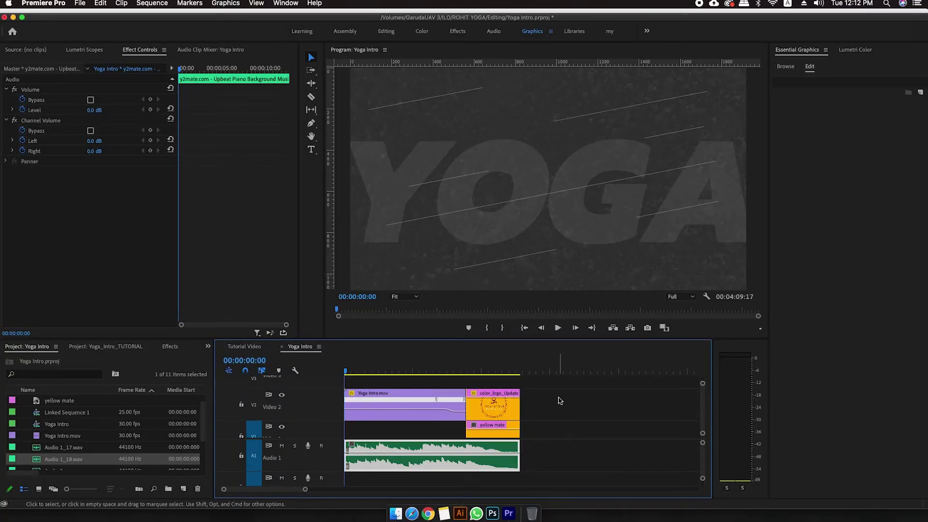
- Play the Yoga Intro sequence, then return to its opening tree-pose shot
{"action": "key", "text": "space"}
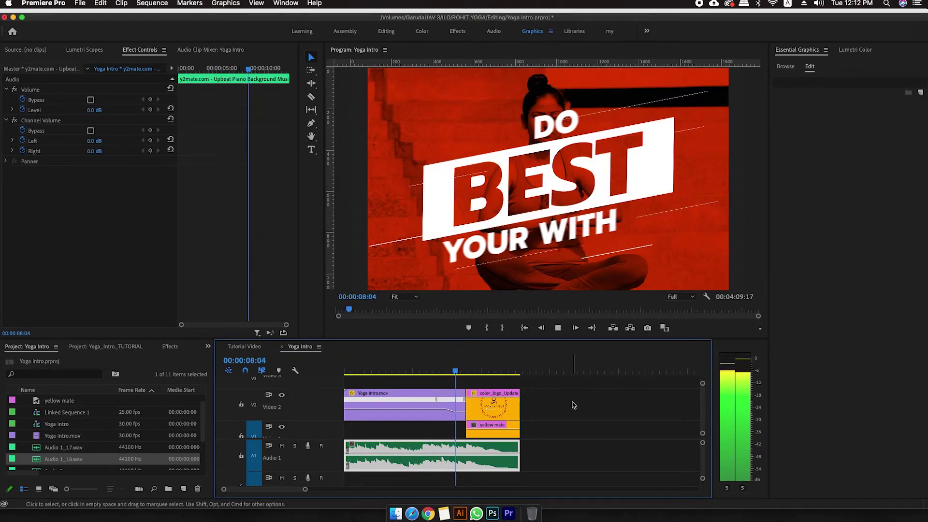
{"action": "key", "text": "space"}
{"action": "left_click", "coordinate": [353, 376]}
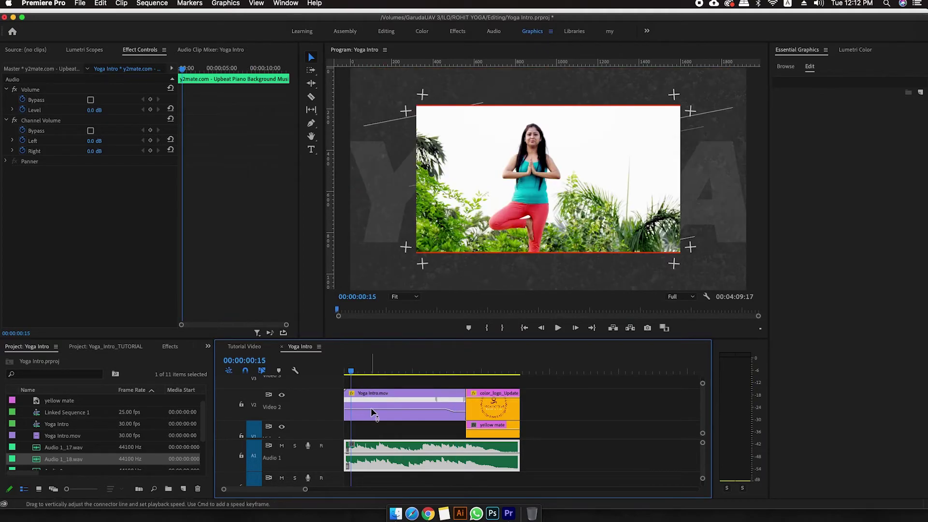
{"action": "left_click", "coordinate": [377, 405]}
- Scrub past the seated and RELAXATION shots and play on to the YogaVarchas logo
{"action": "left_click_drag", "start_coordinate": [425, 372], "coordinate": [436, 371]}
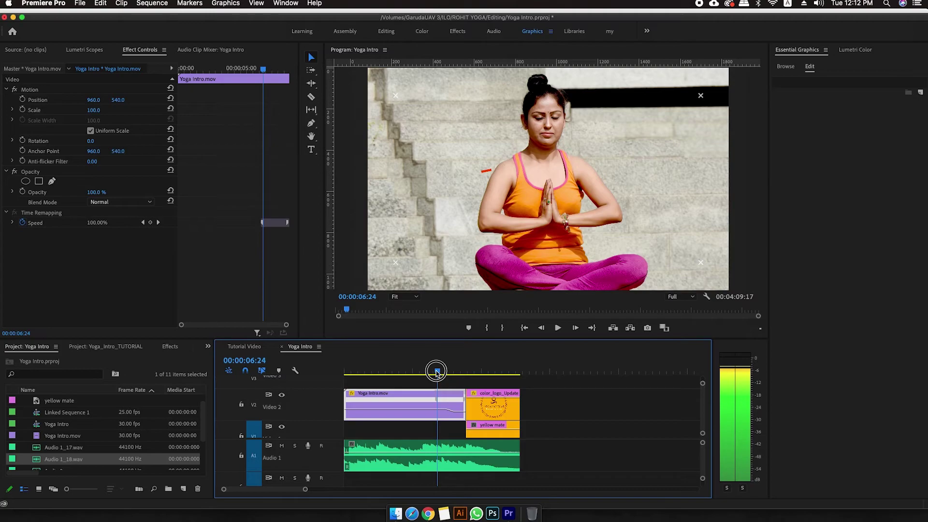
{"action": "left_click_drag", "start_coordinate": [437, 371], "coordinate": [442, 371]}
{"action": "key", "text": "space"}
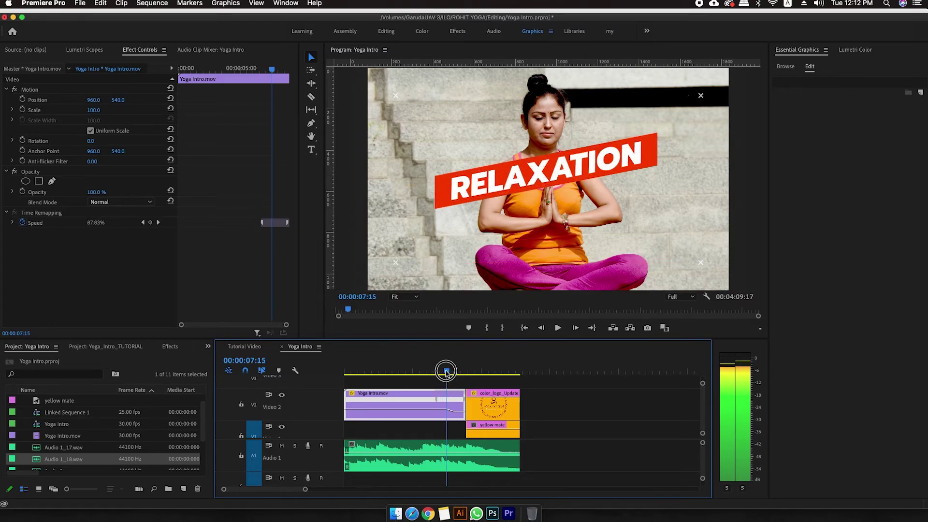
{"action": "key", "text": "="}
{"action": "key", "text": "space"}
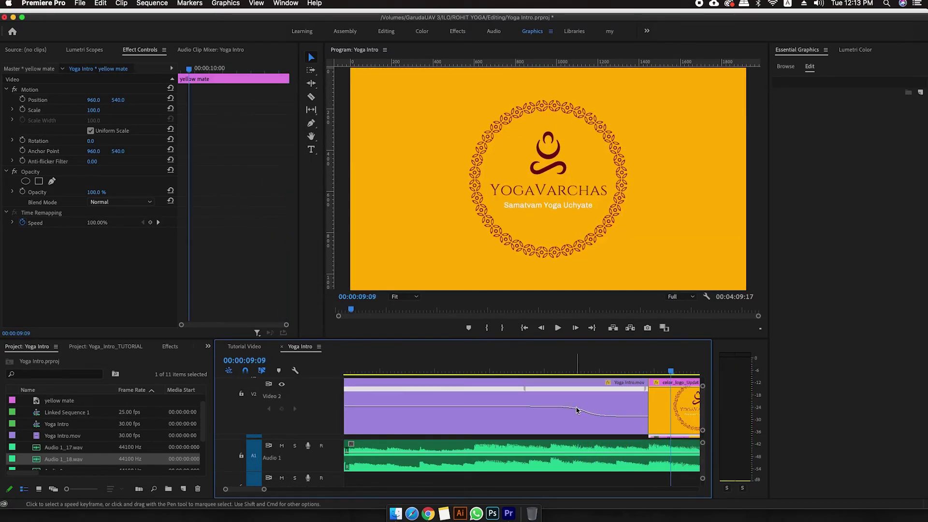
{"action": "key", "text": "space"}
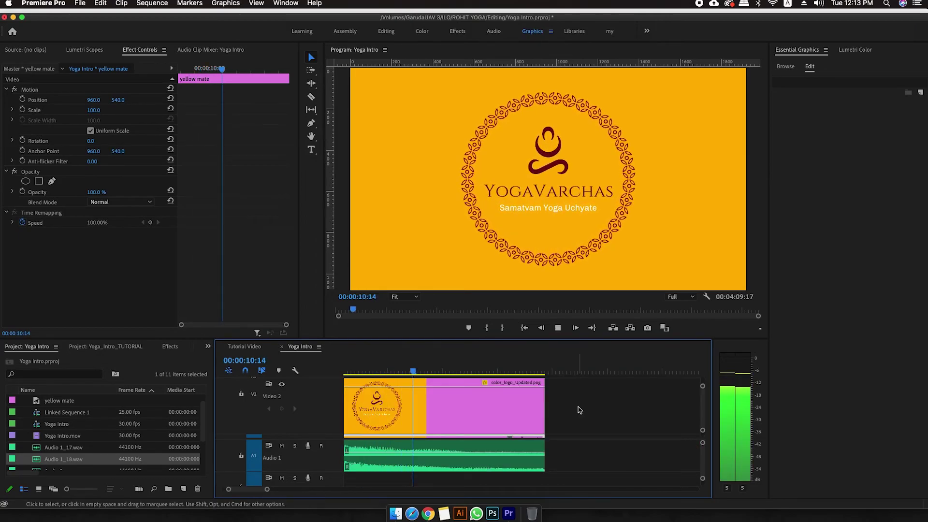
{"action": "key", "text": "space"}
{"action": "key", "text": "-"}
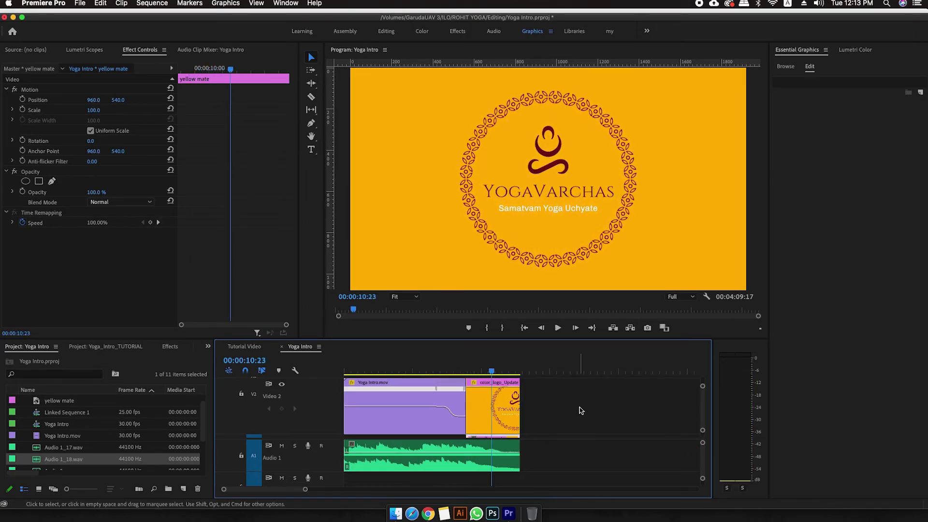
{"action": "key", "text": "space"}
{"action": "key", "text": "space"}
{"action": "key", "text": "space"}
{"action": "key", "text": "space"}
{"action": "key", "text": "Home"}
{"action": "left_click", "coordinate": [385, 447]}
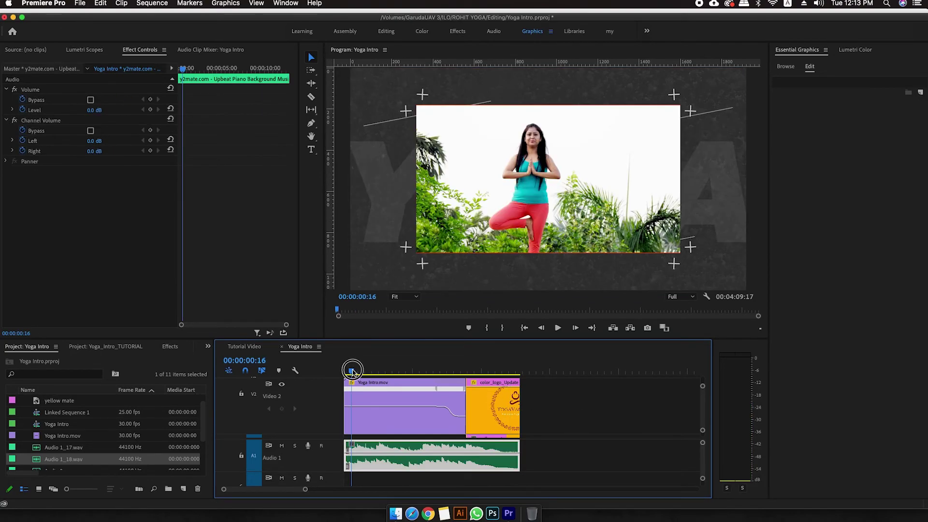